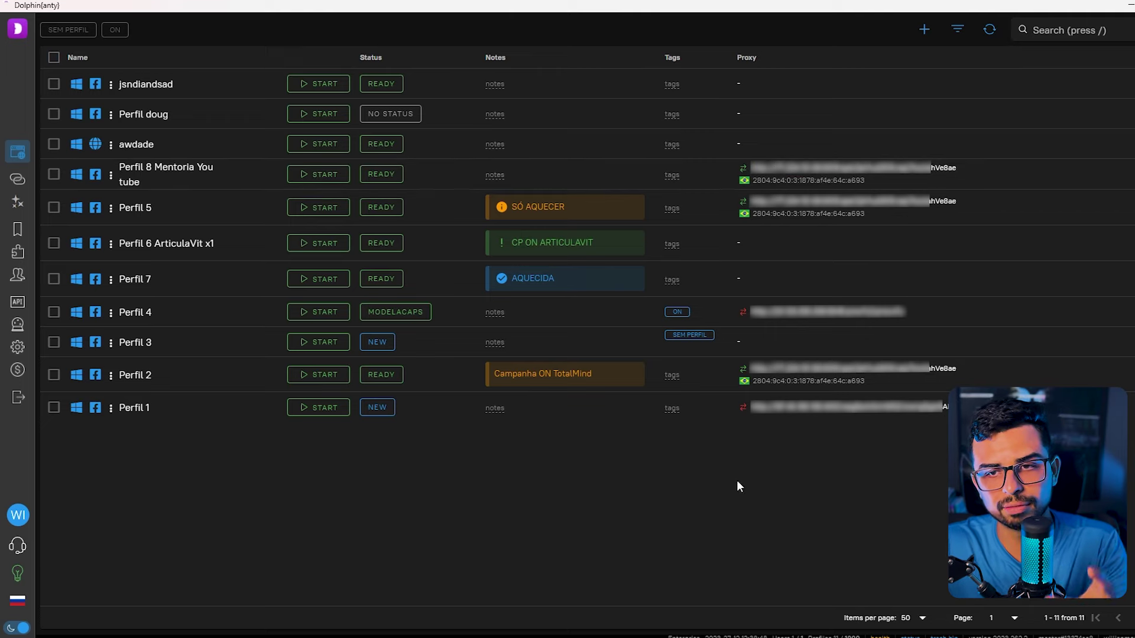
Start a new browser profile named "Perfil aula youtube" and set its status to READY
left_click(923, 30)
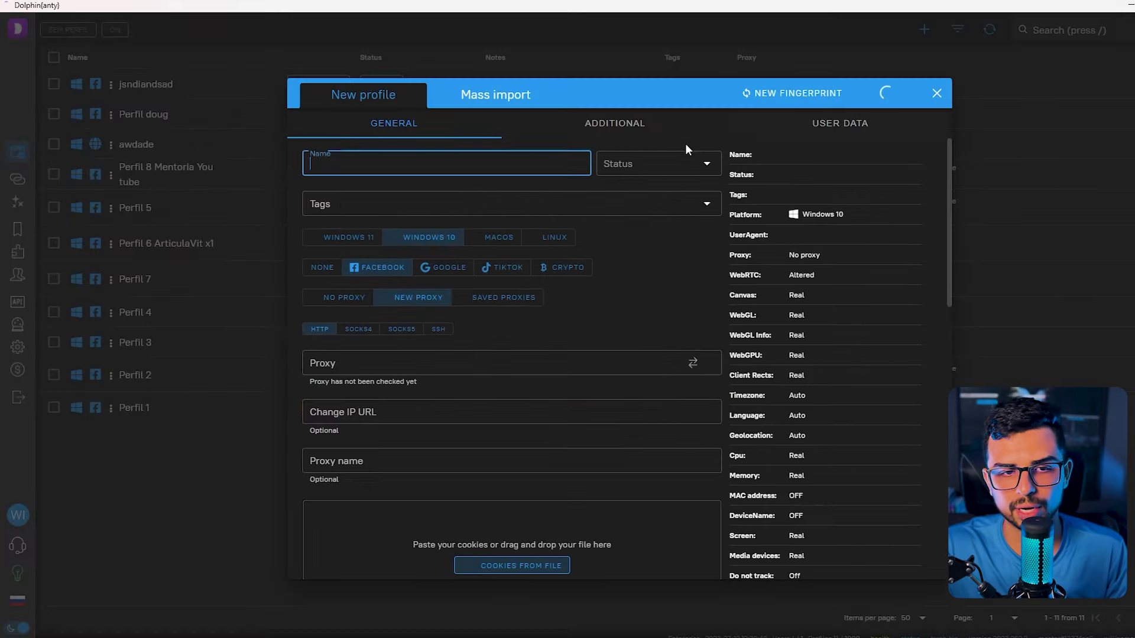
type("Perfil aula youtube")
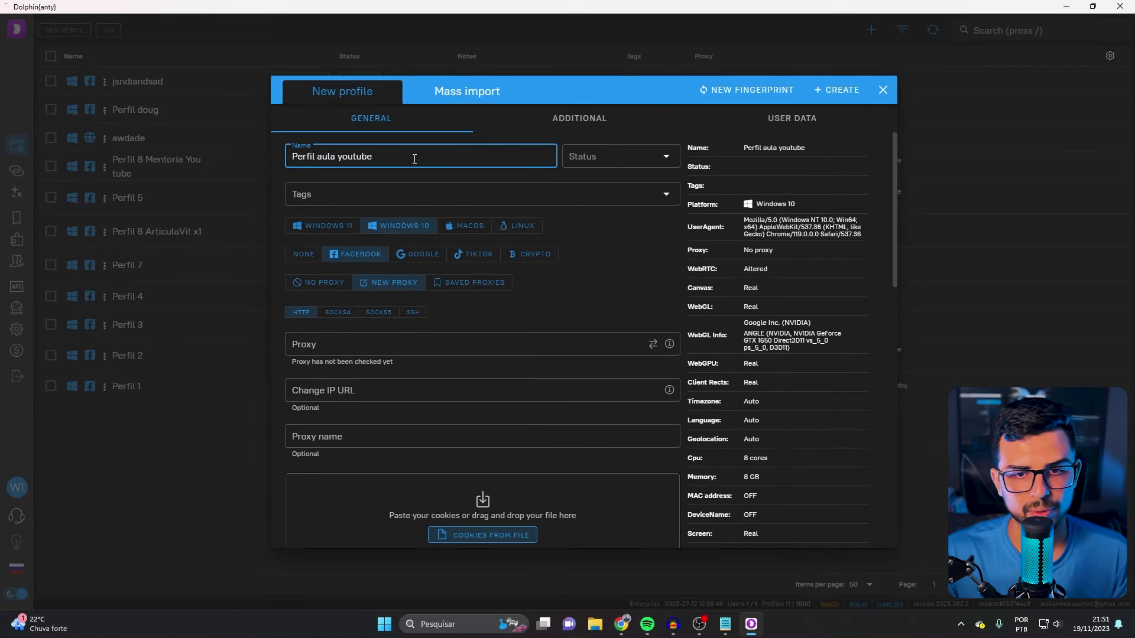
left_click(582, 158)
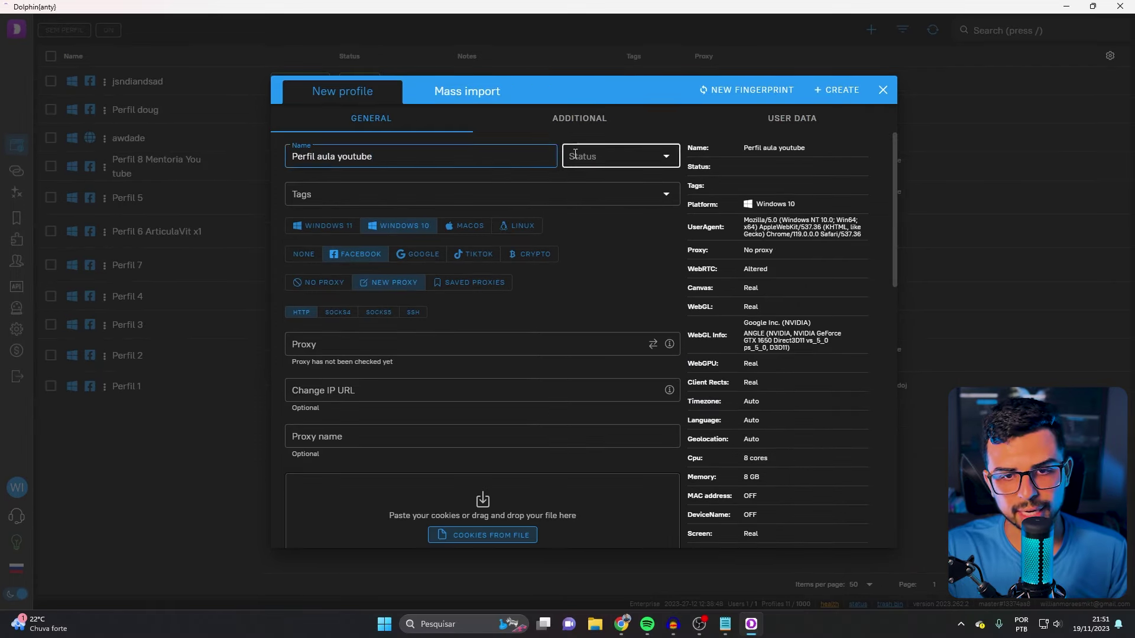
left_click(594, 179)
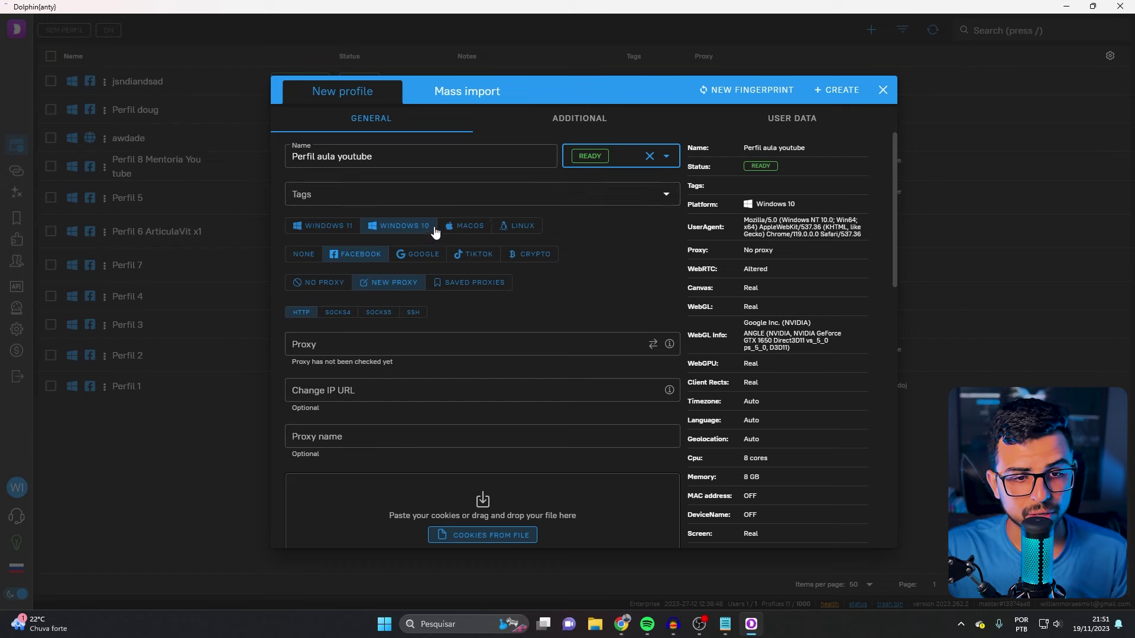
Select SOCKS5 as the connection type for the profile's new proxy
left_click(390, 345)
scroll(414, 331, "down", 1)
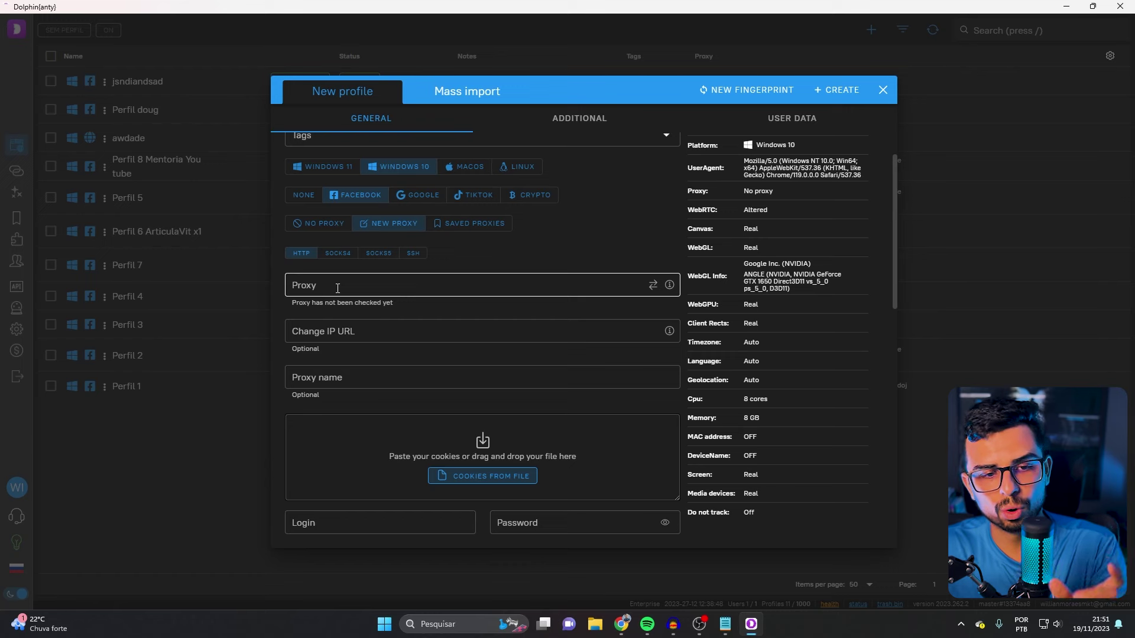
left_click(338, 289)
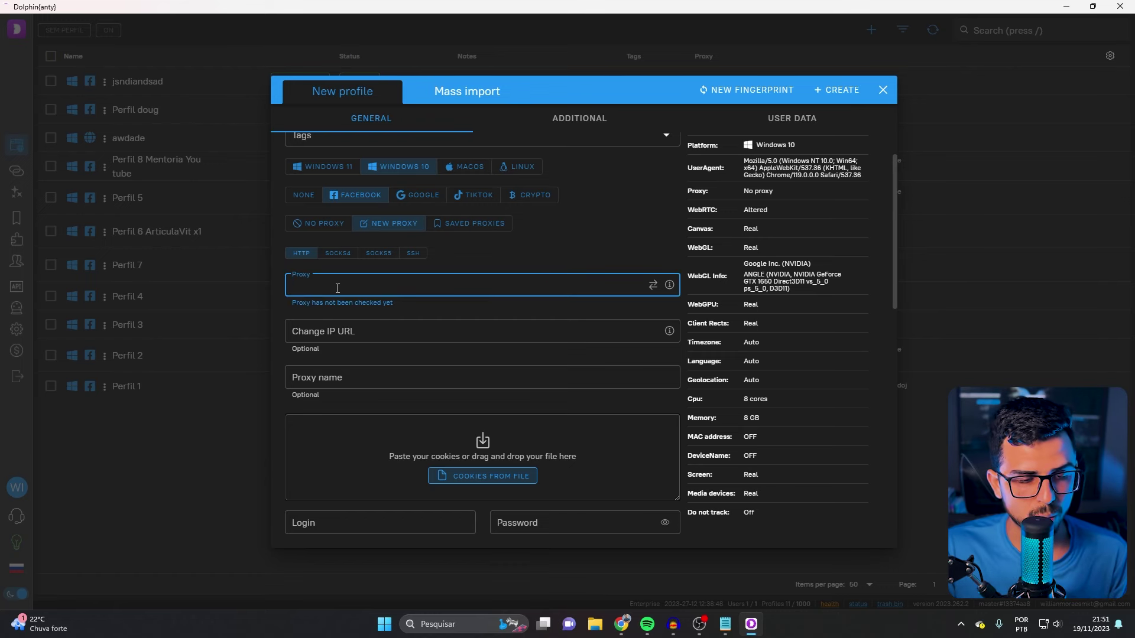
left_click(379, 256)
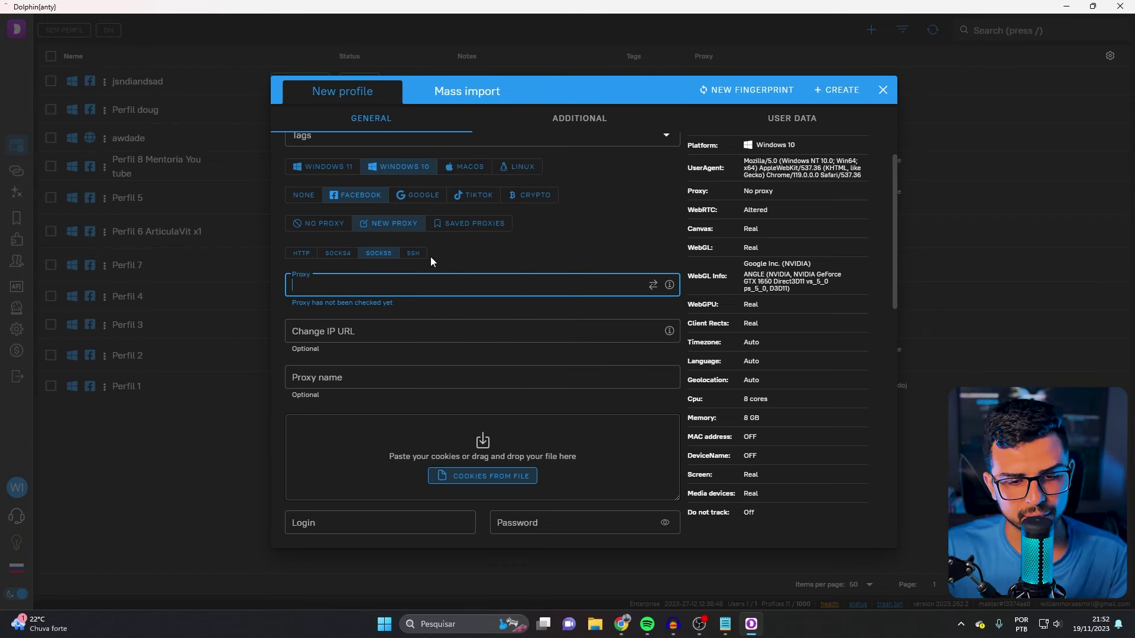
Set the new profile's timezone manually to [-3] America/Sao_Paulo
scroll(432, 260, "down", 7)
scroll(472, 278, "down", 4)
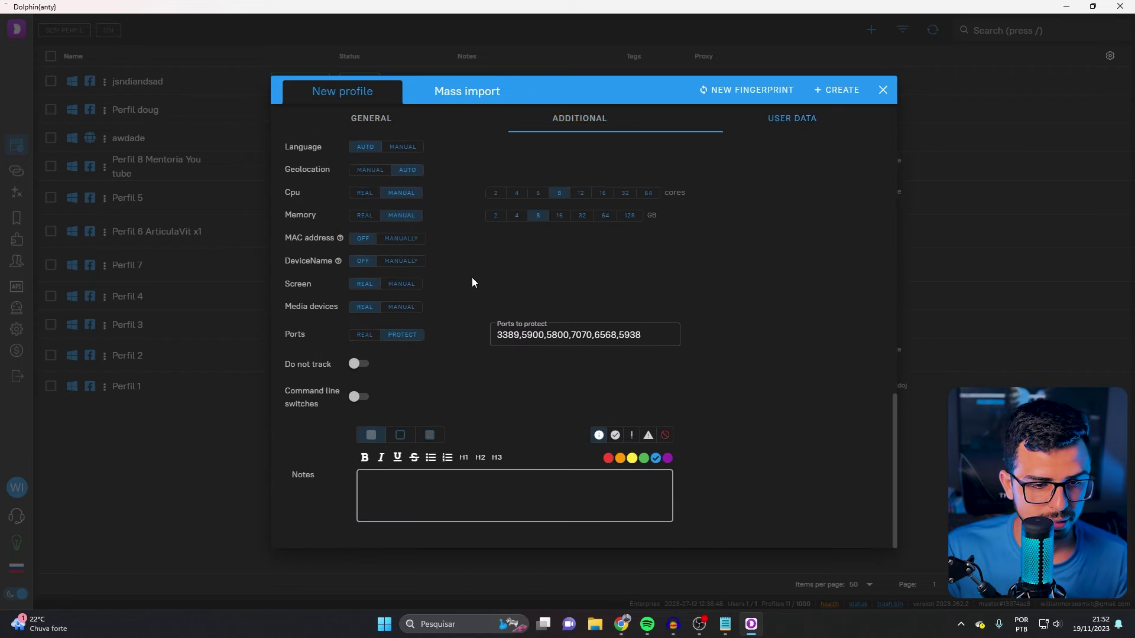
scroll(473, 287, "up", 2)
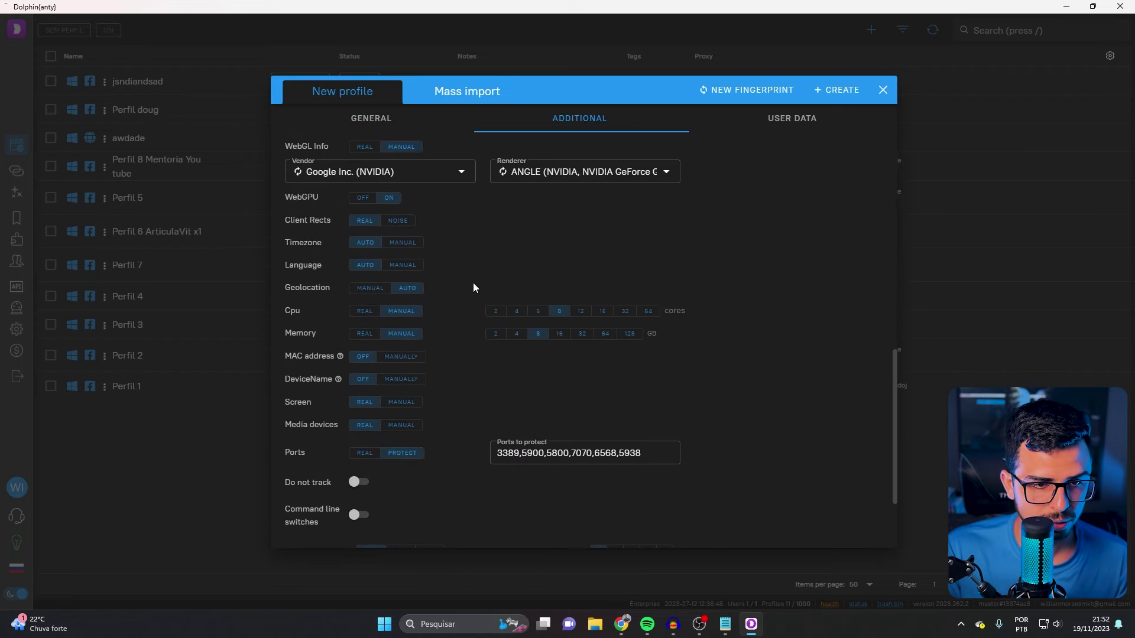
left_click(402, 243)
left_click(372, 266)
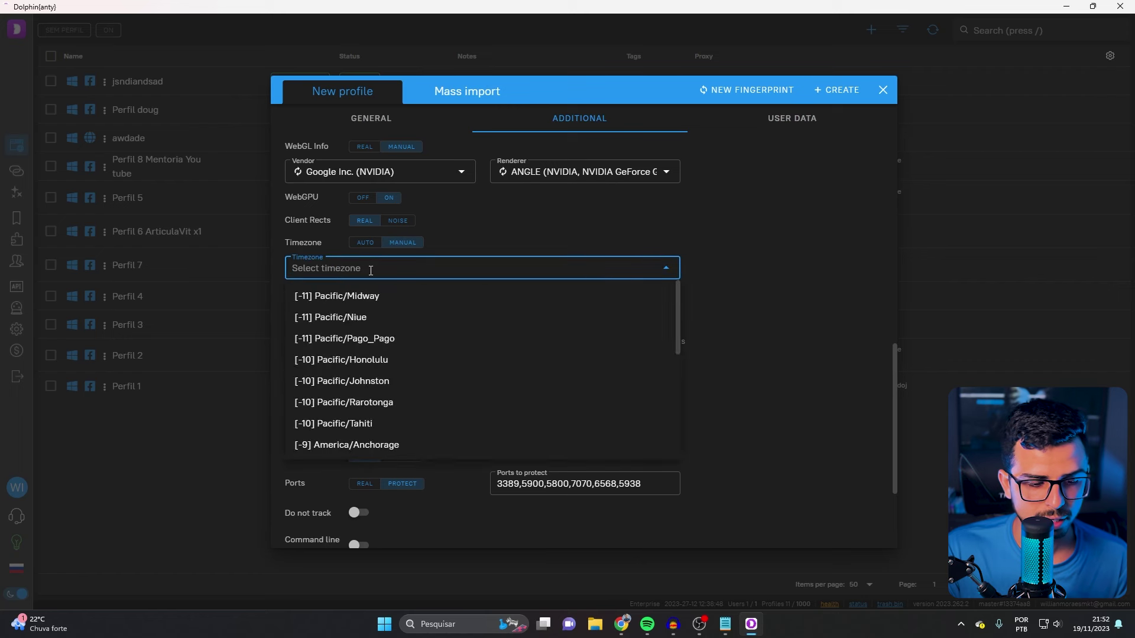
type("s")
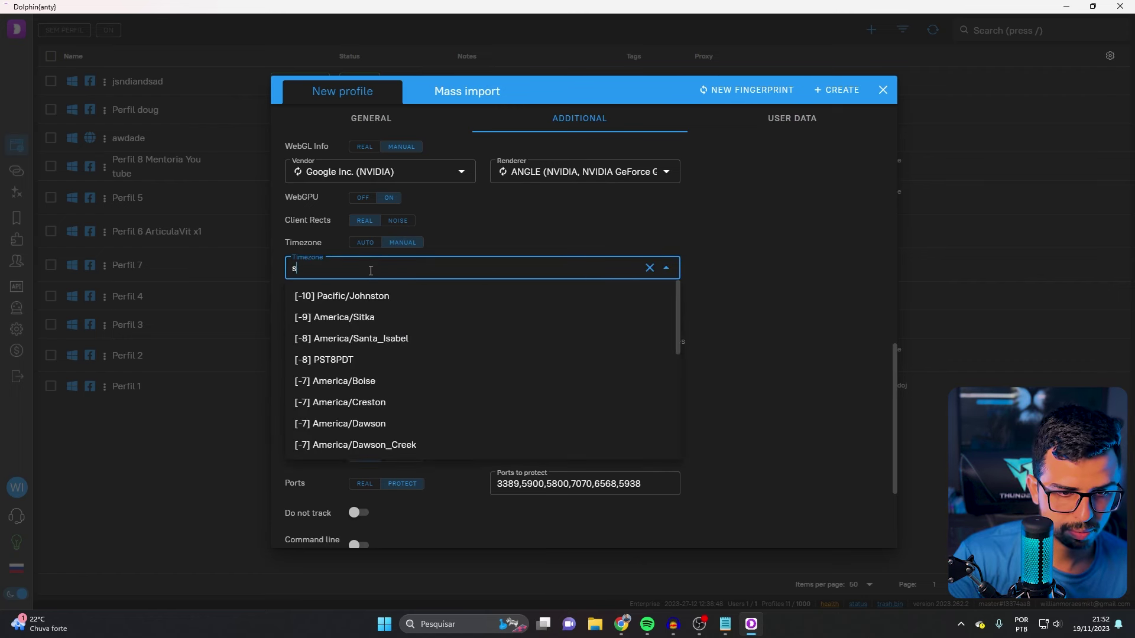
type("ao")
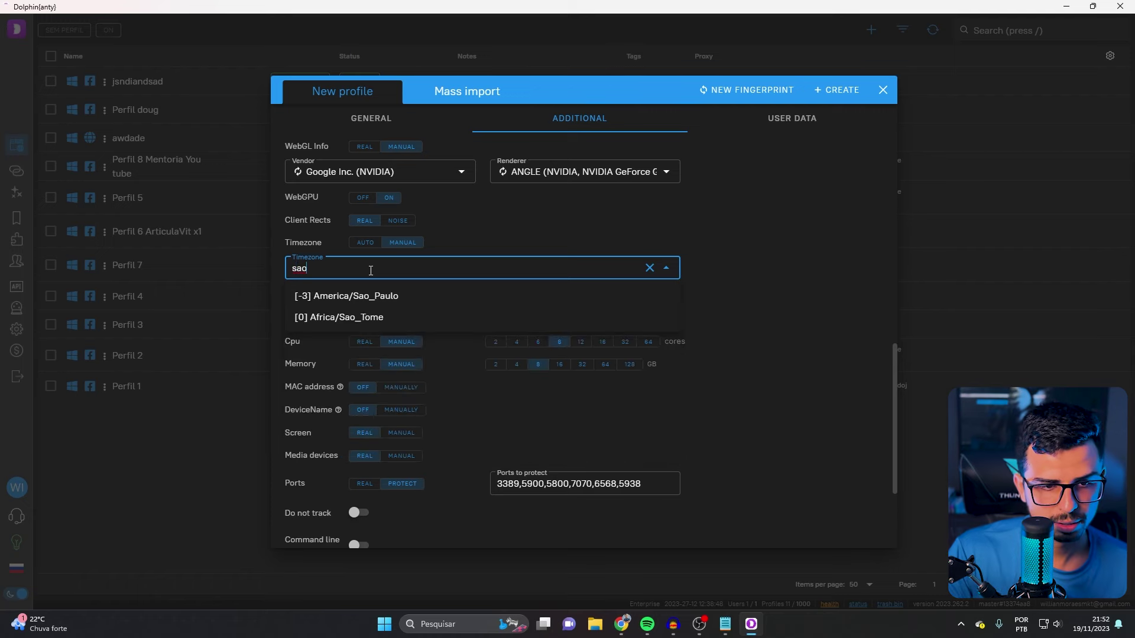
left_click(317, 294)
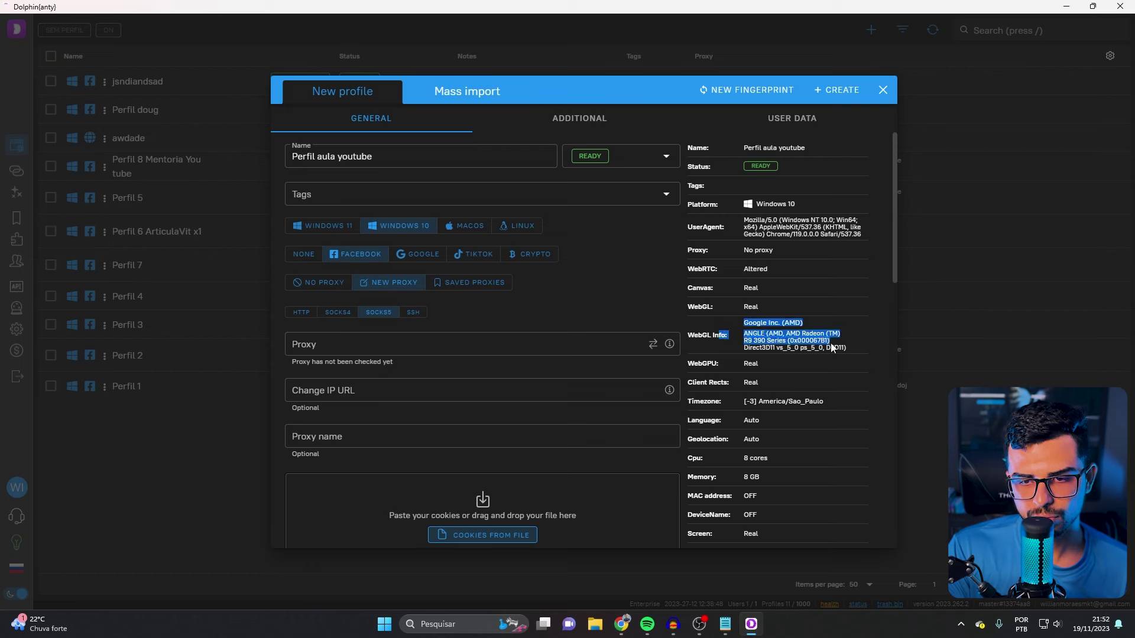
Regenerate the profile's fingerprint several times, checking the graphics card in its WebGL info
left_click(744, 90)
left_click(744, 90)
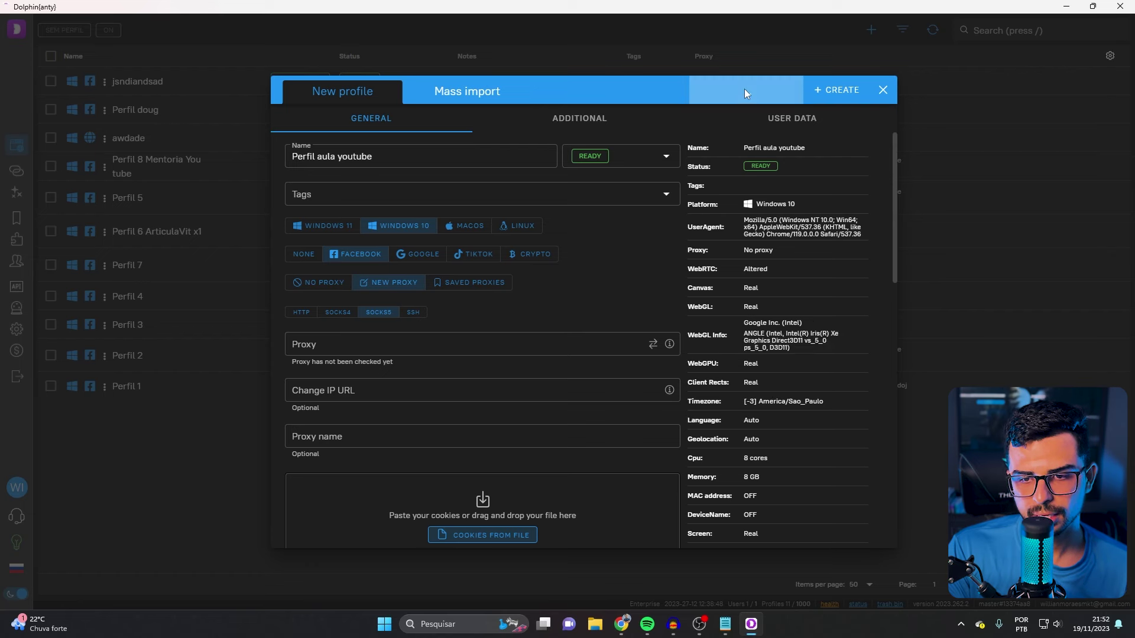
left_click(745, 93)
left_click(737, 90)
left_click_drag(745, 341, 780, 341)
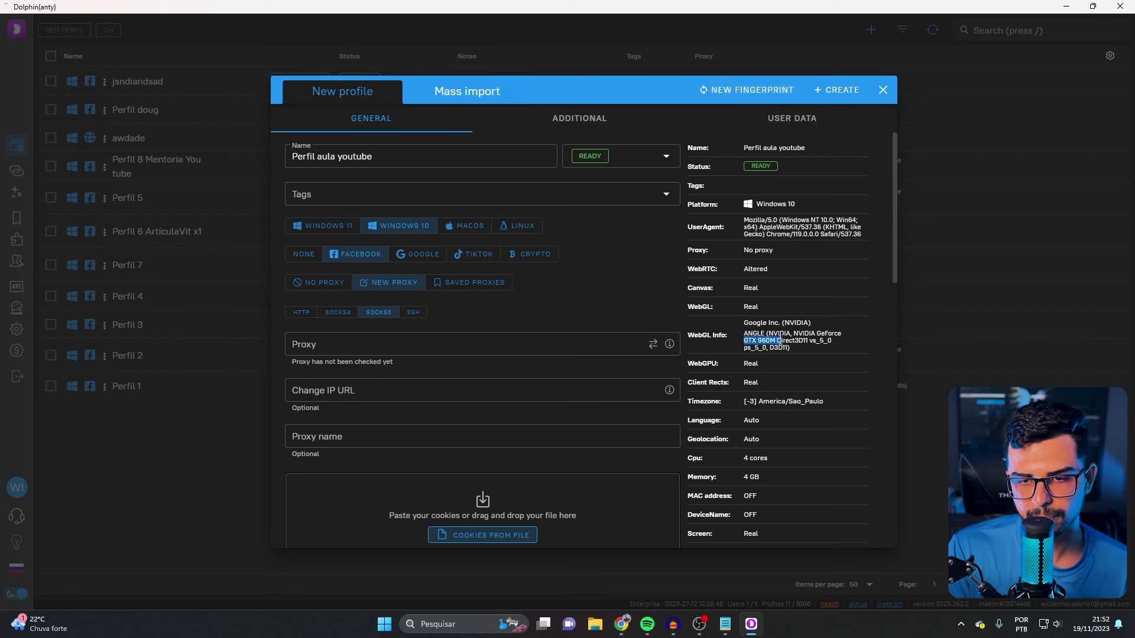
left_click(761, 90)
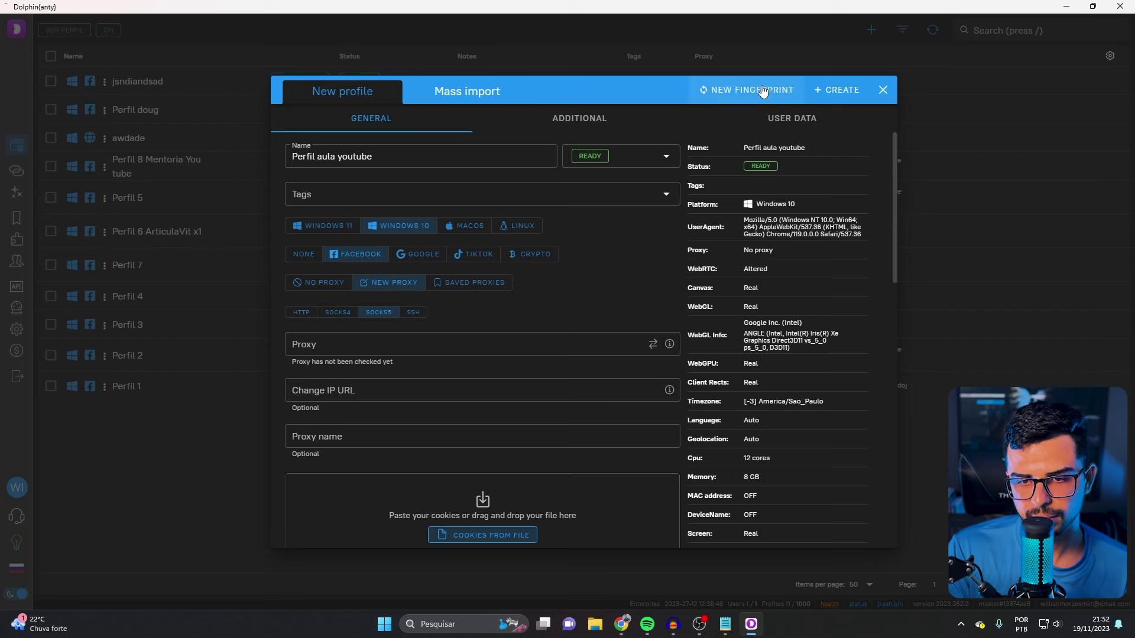
left_click(761, 90)
Set the profile to use no proxy and create it
left_click(835, 89)
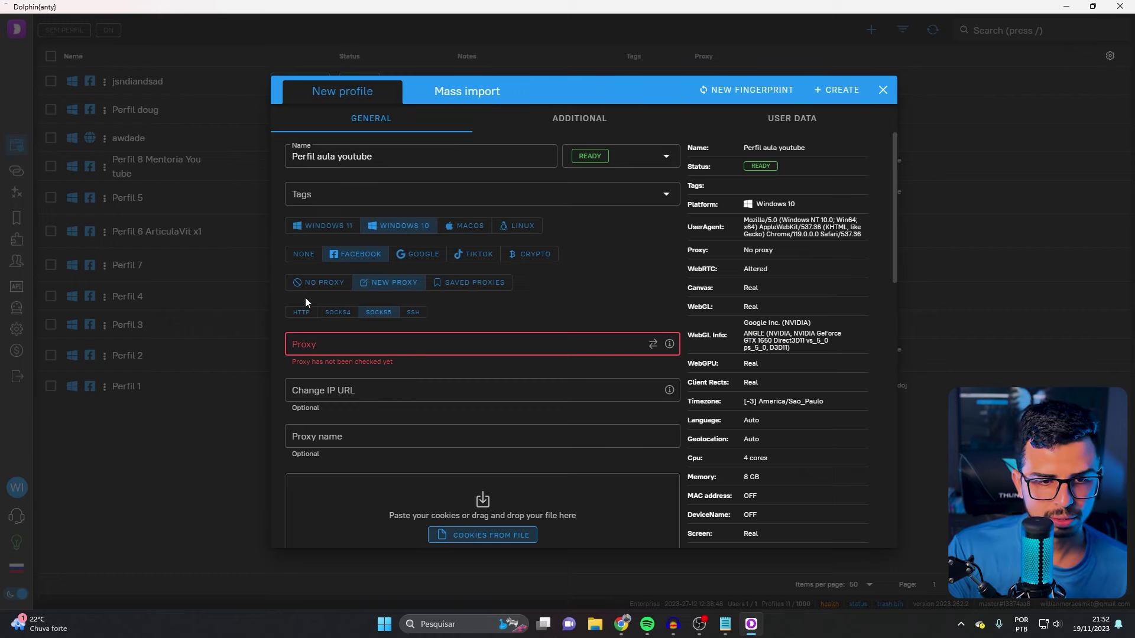
left_click(316, 283)
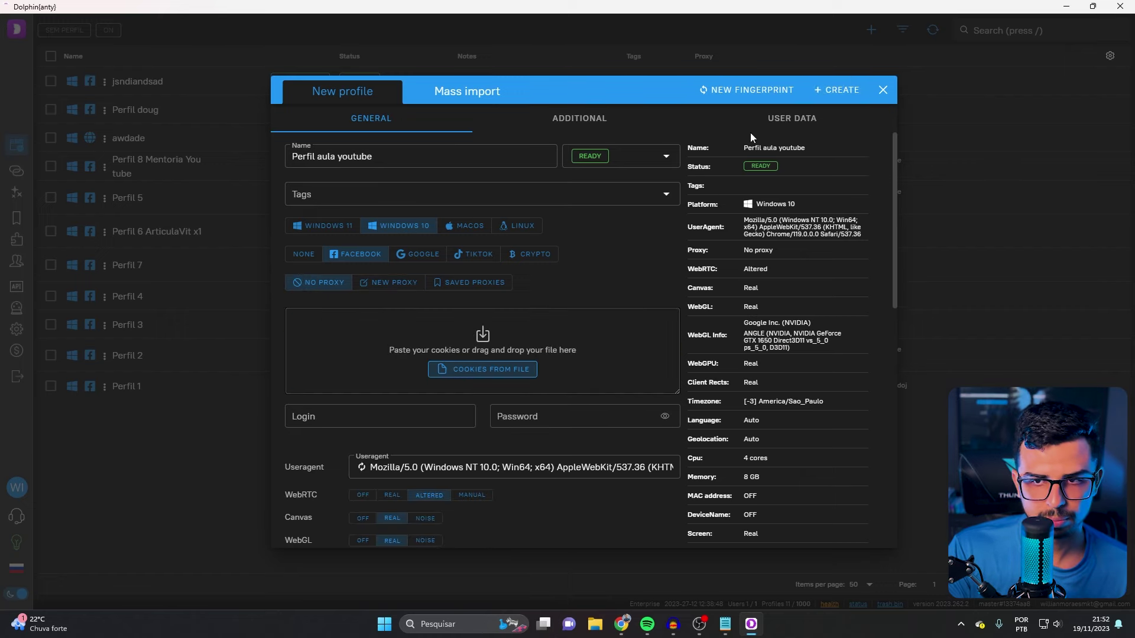
left_click(835, 90)
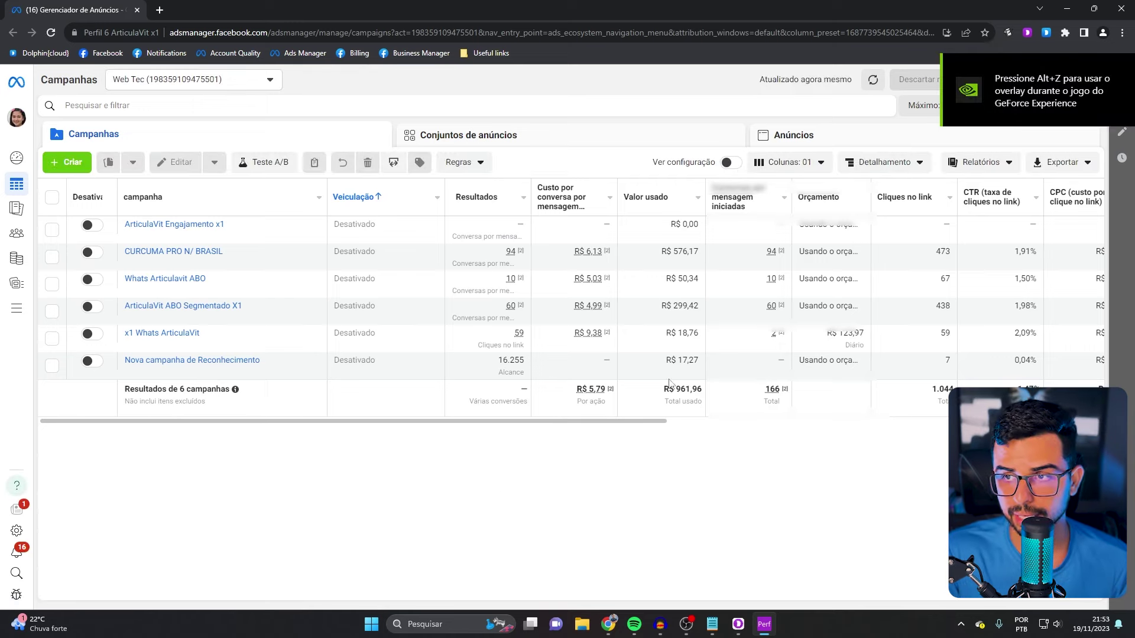
In Meta Ads Manager, create a new campaign with the Vendas objective and the manual sales configuration
left_click(66, 162)
mouse_move(487, 407)
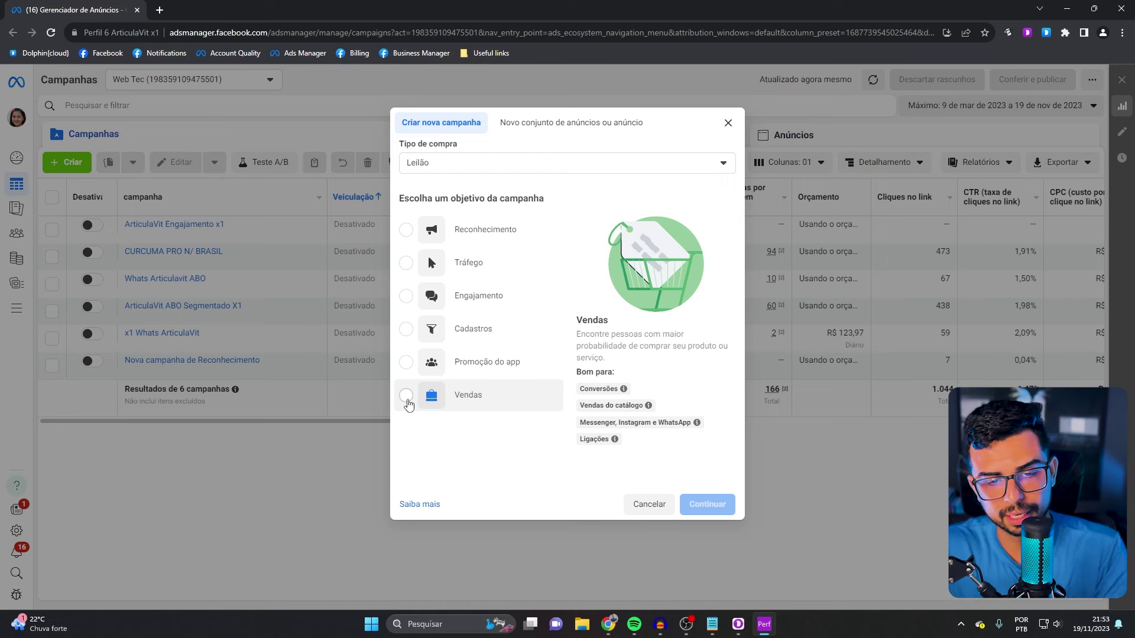
left_click(407, 397)
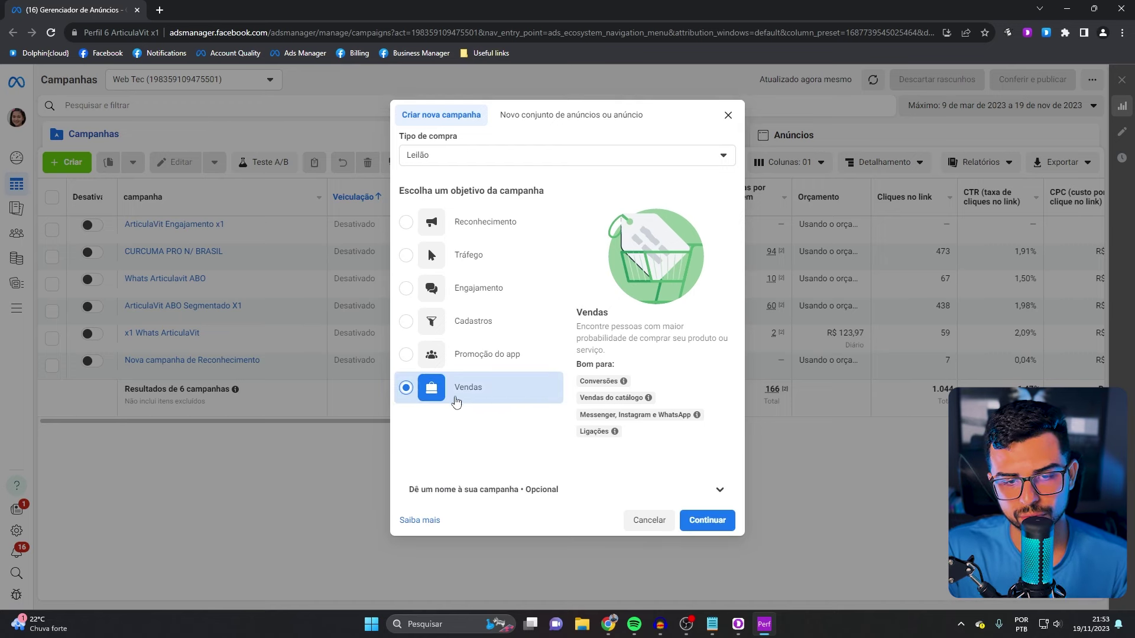
left_click(709, 521)
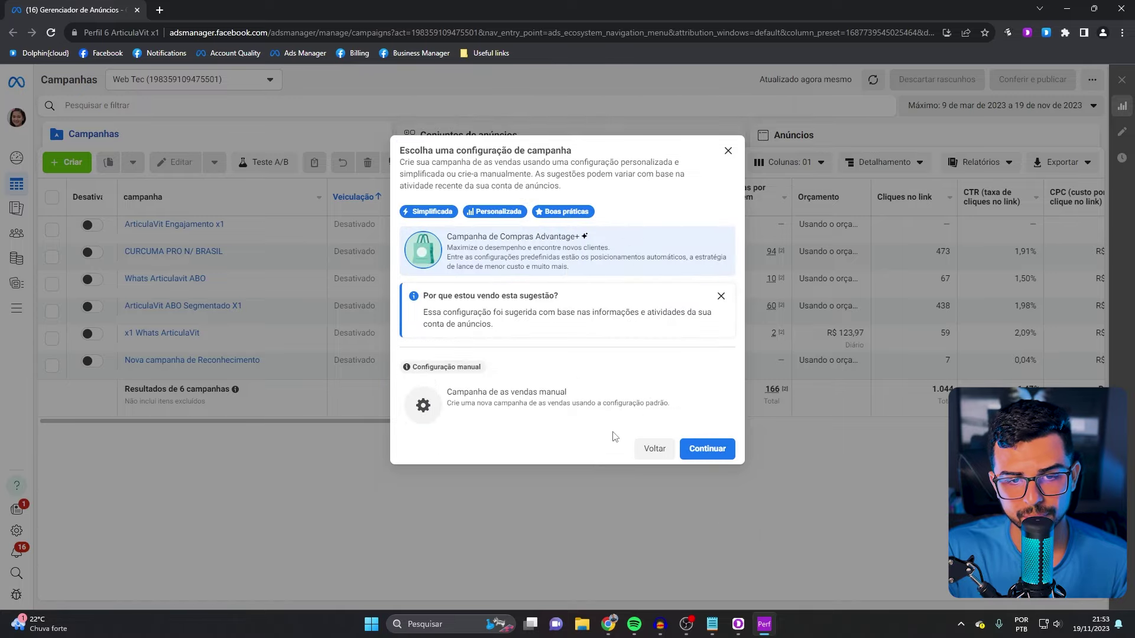
left_click(534, 407)
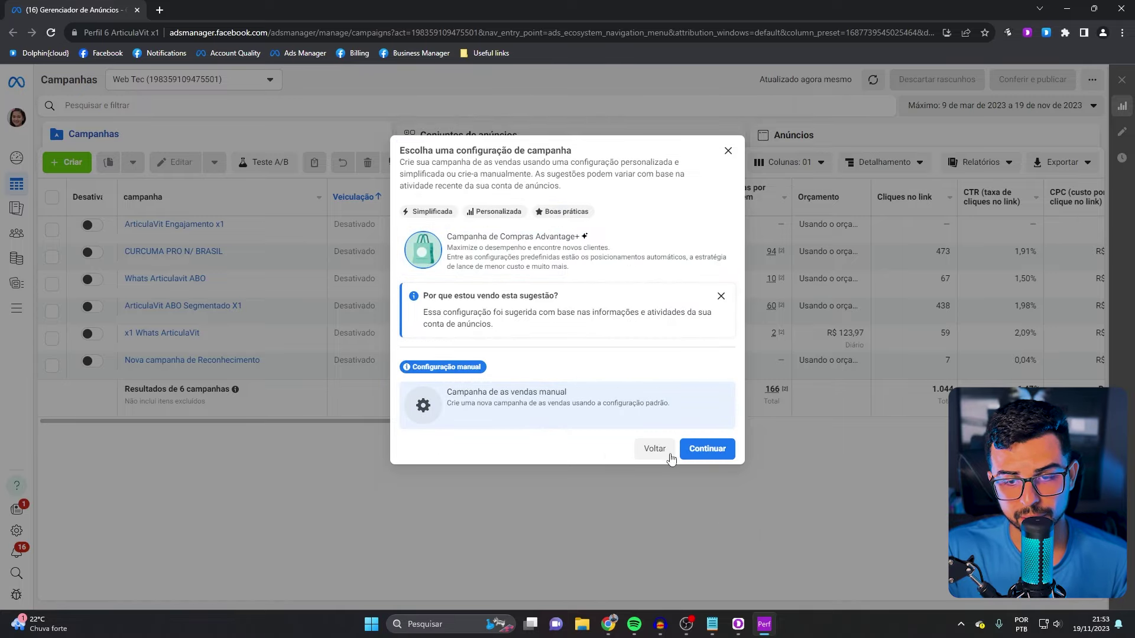
left_click(708, 451)
Name the campaign "Campanha x1 whatsapp aula yt"
left_click_drag(547, 164, 427, 168)
type("C")
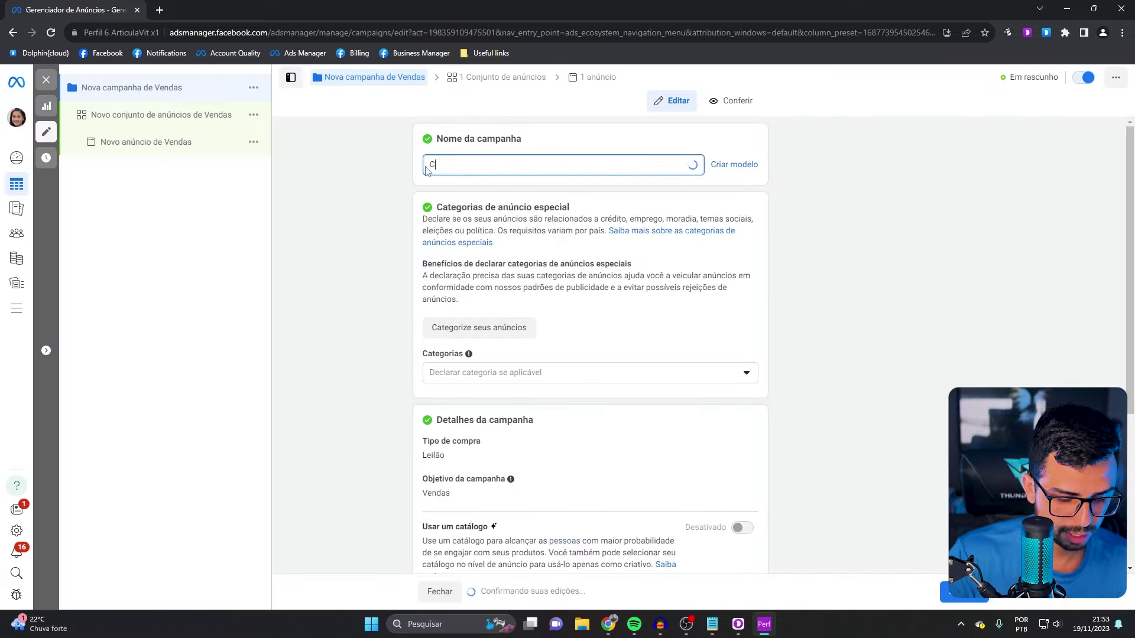
type("ampanha x1 whatsapp")
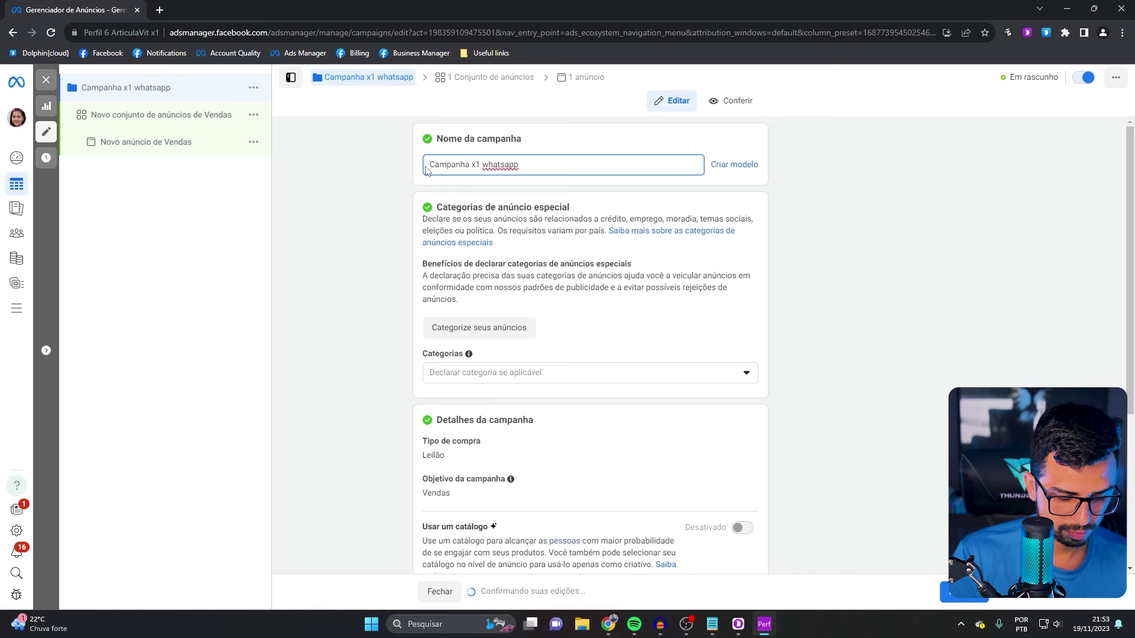
type(" aula yt")
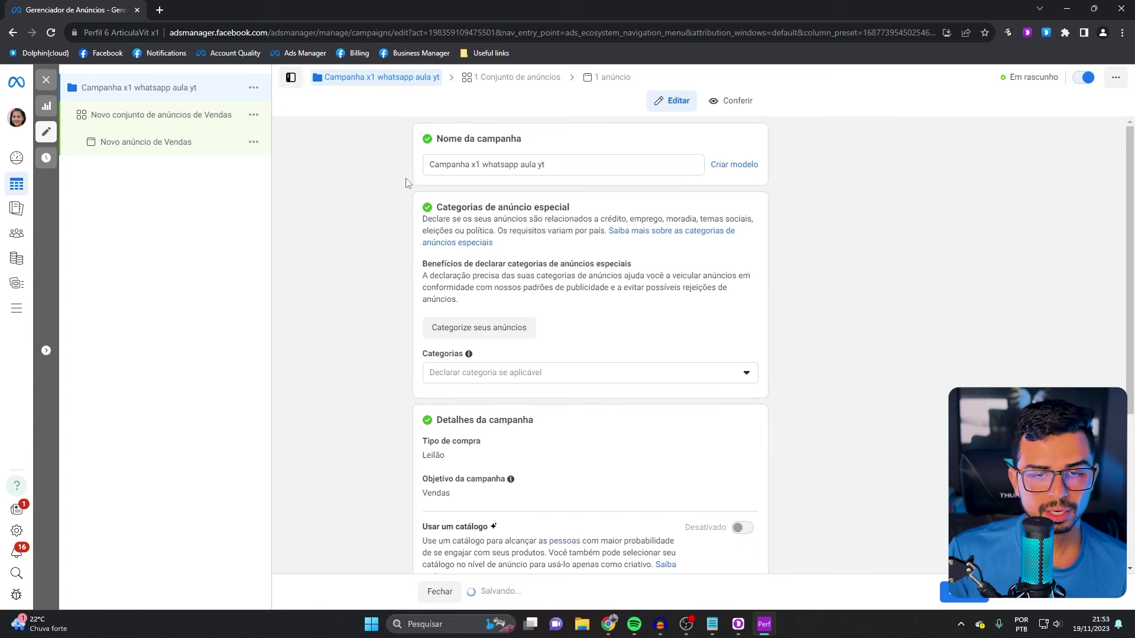
scroll(458, 367, "down", 4)
scroll(515, 323, "up", 4)
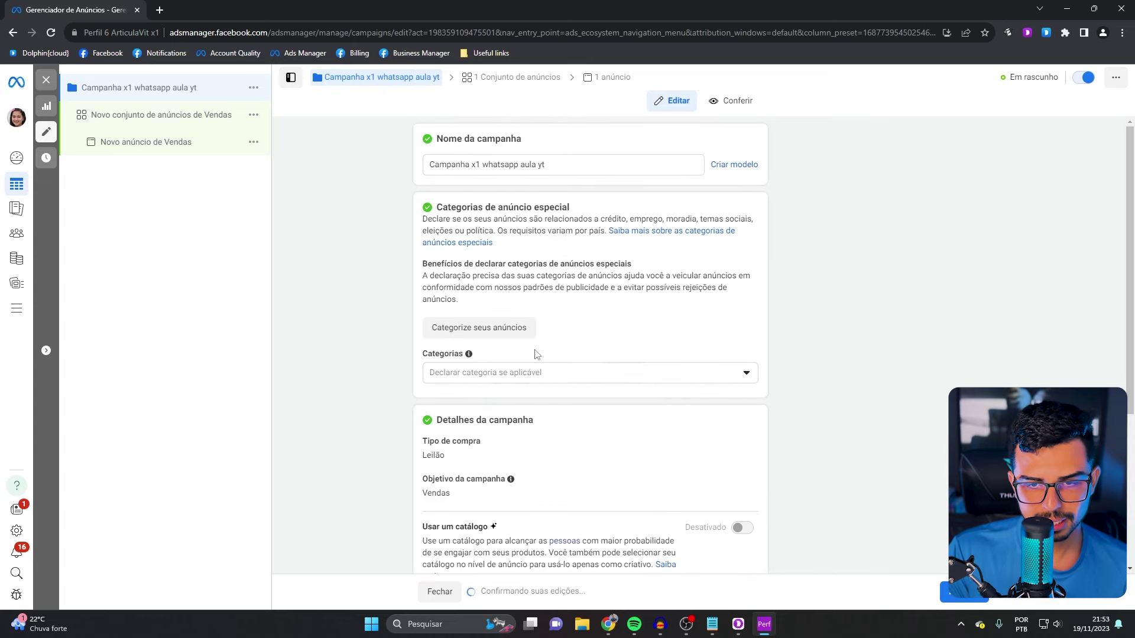
scroll(568, 349, "down", 4)
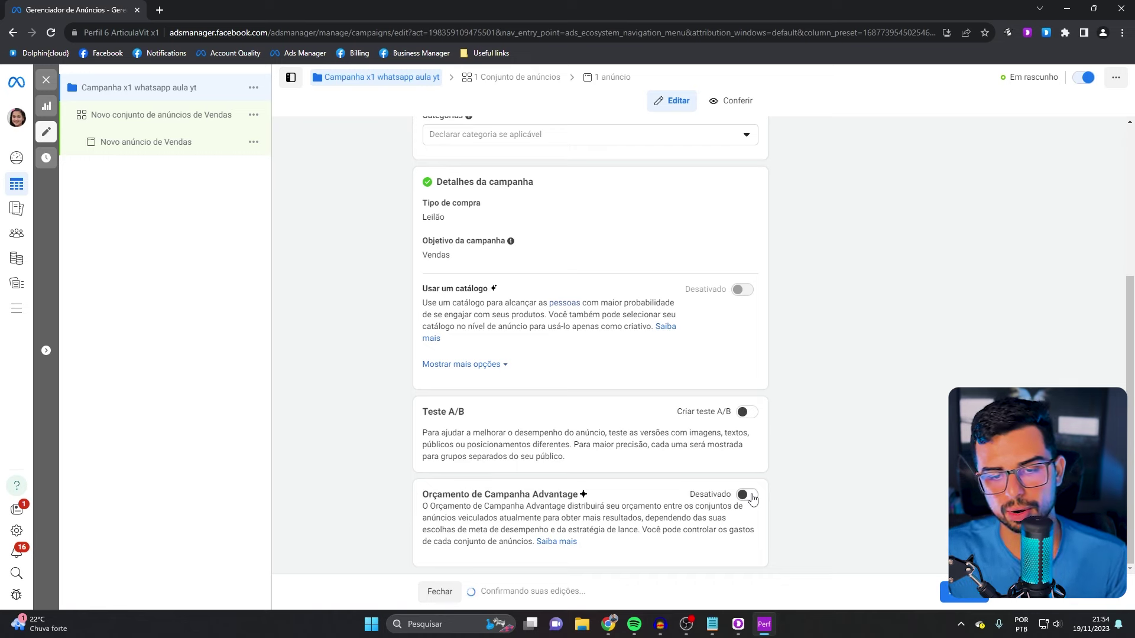
scroll(557, 396, "up", 4)
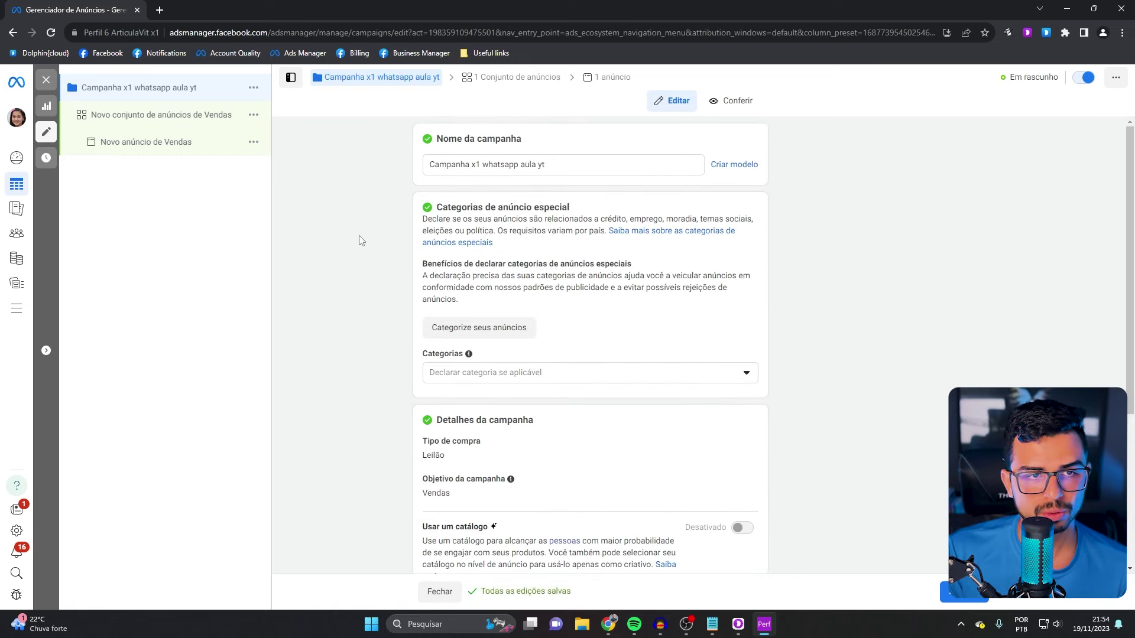
scroll(362, 263, "down", 4)
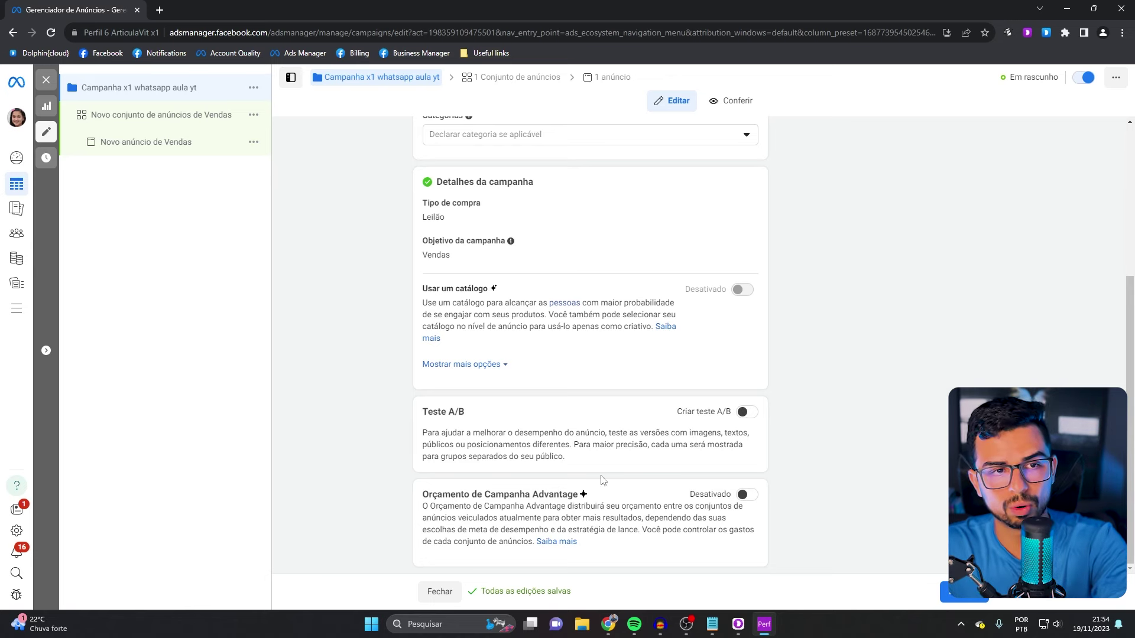
Rename the campaign's ad set to "01"
left_click(170, 123)
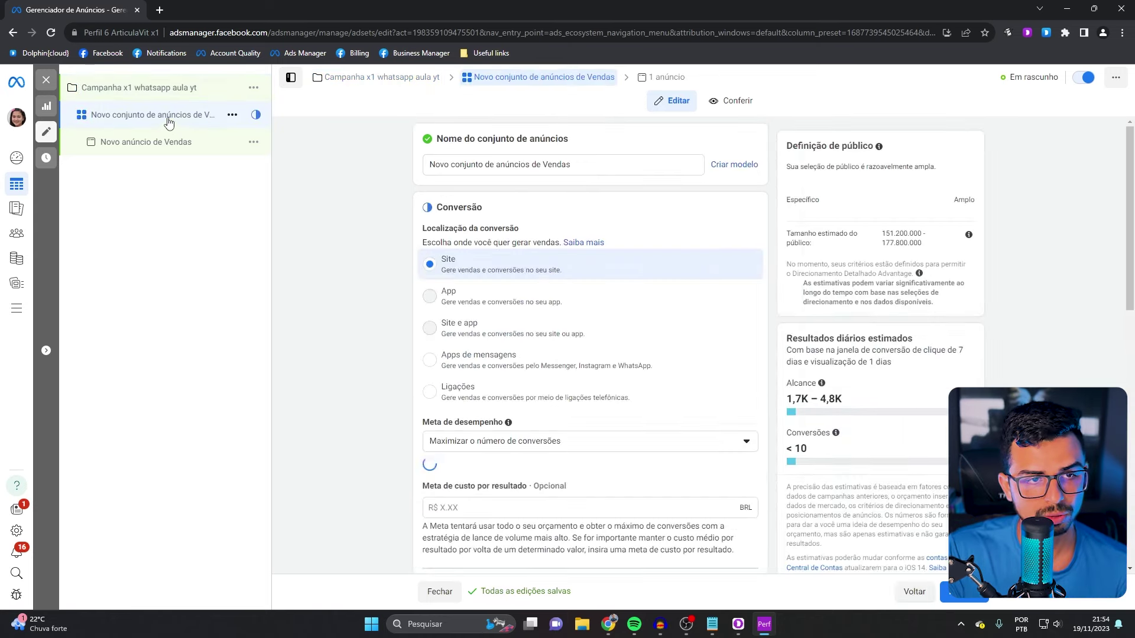
type("01")
left_click(381, 203)
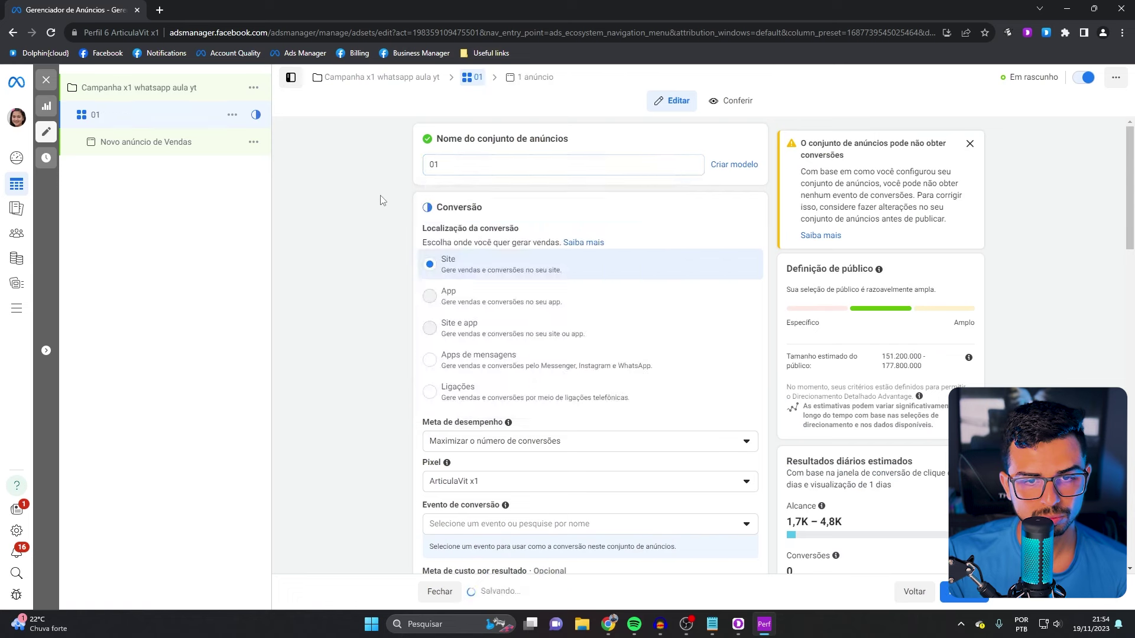
Set the ad set's conversion location to Apps de mensagens
scroll(476, 200, "down", 1)
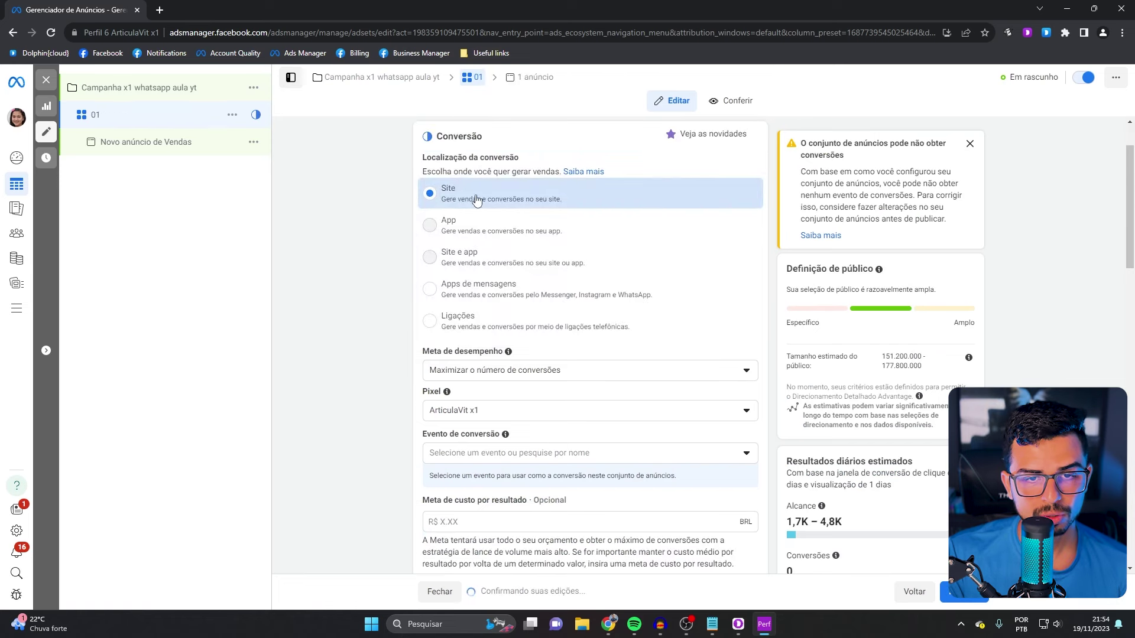
left_click(430, 291)
scroll(464, 230, "down", 2)
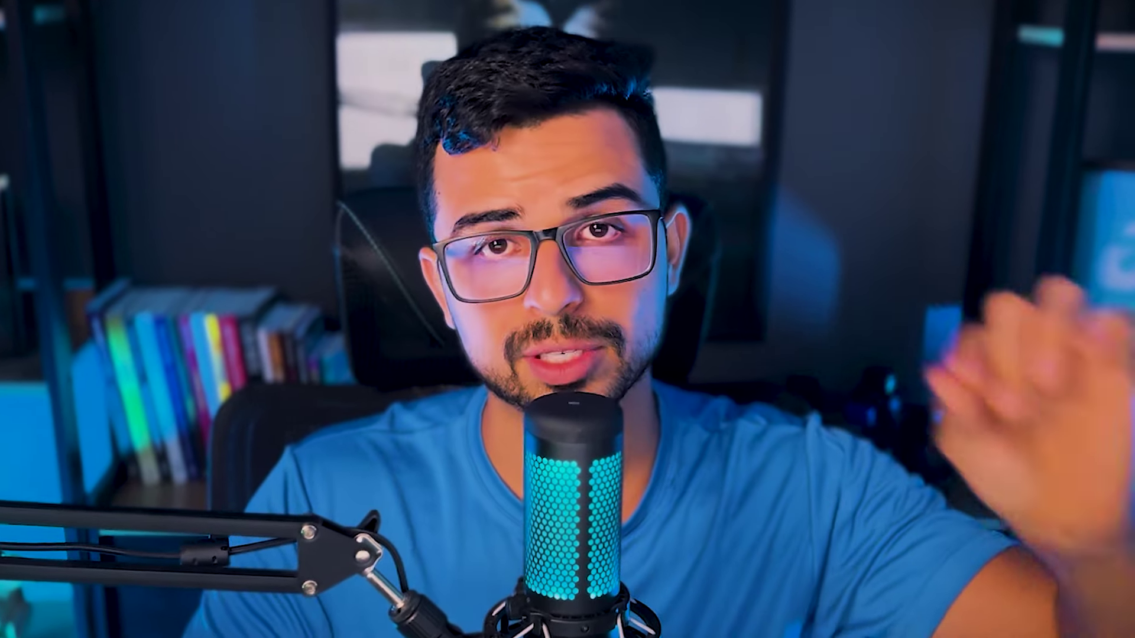
Keep the ArticulaVit x1 pixel for the ad set and choose a conversion event for it
left_click(487, 230)
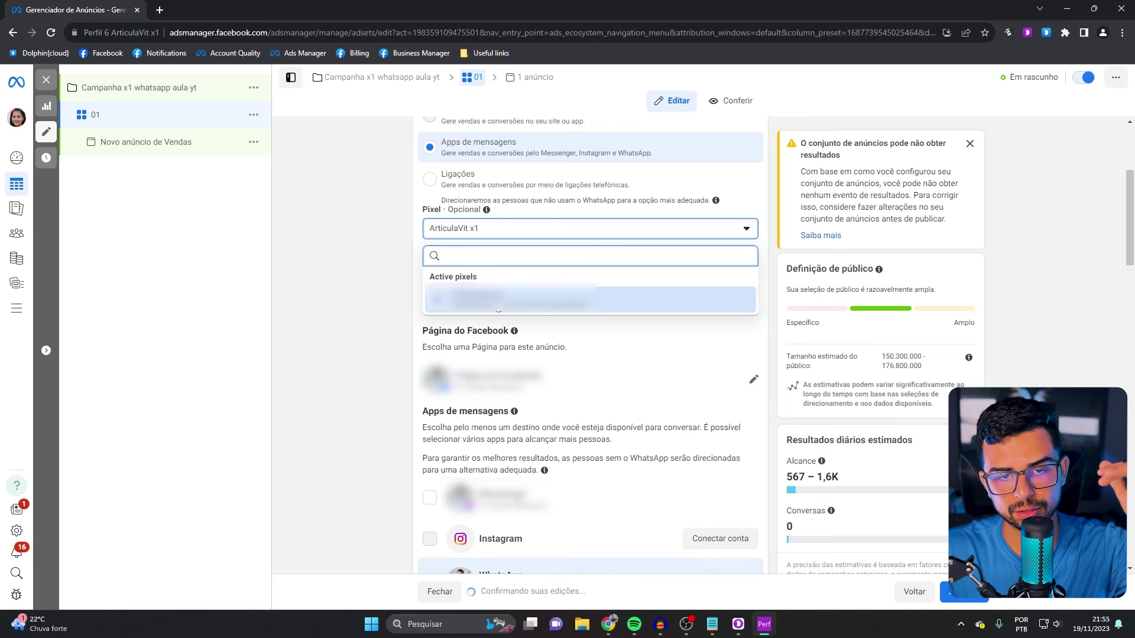
left_click(490, 231)
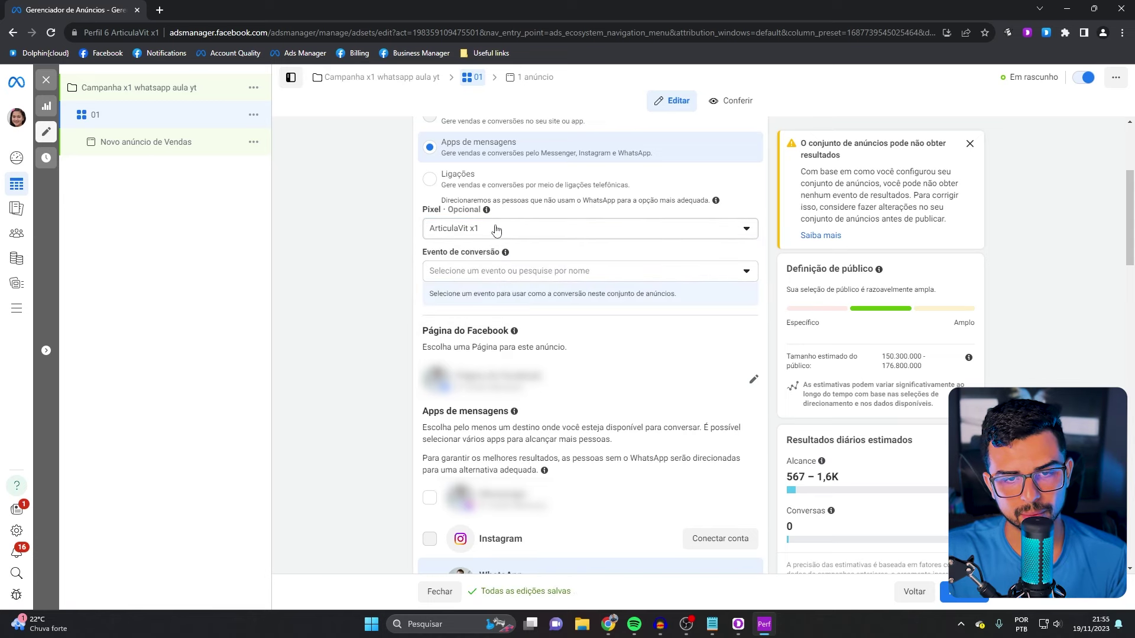
left_click(504, 273)
left_click(469, 338)
Examine the ad set's performance goal options, keeping Maximizar o número de conversas
scroll(468, 338, "down", 2)
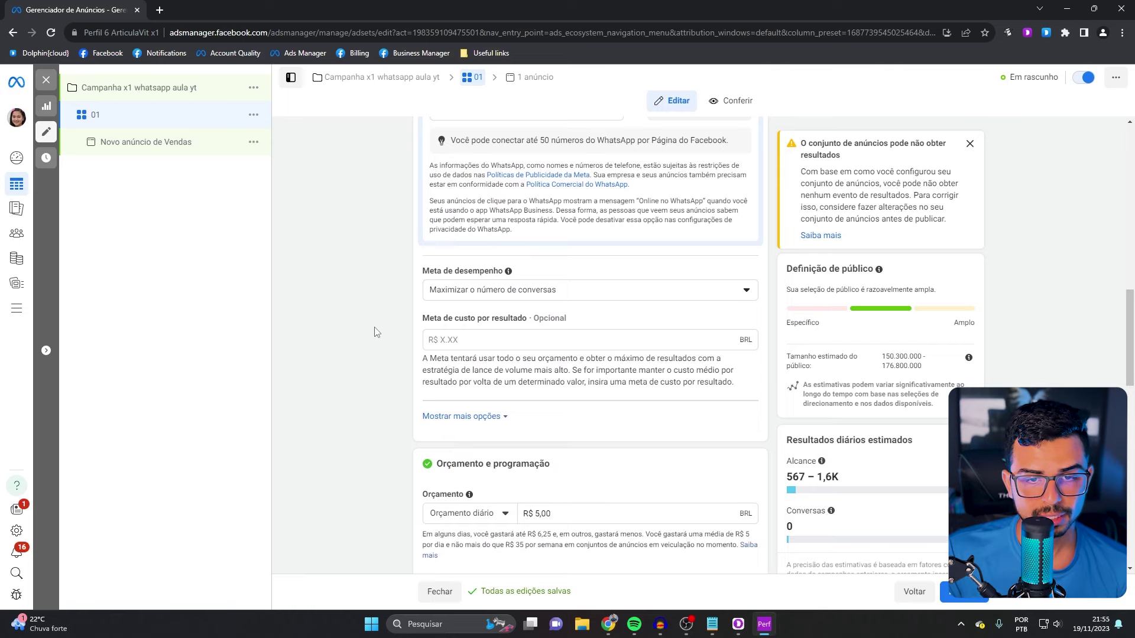
left_click_drag(421, 276, 493, 276)
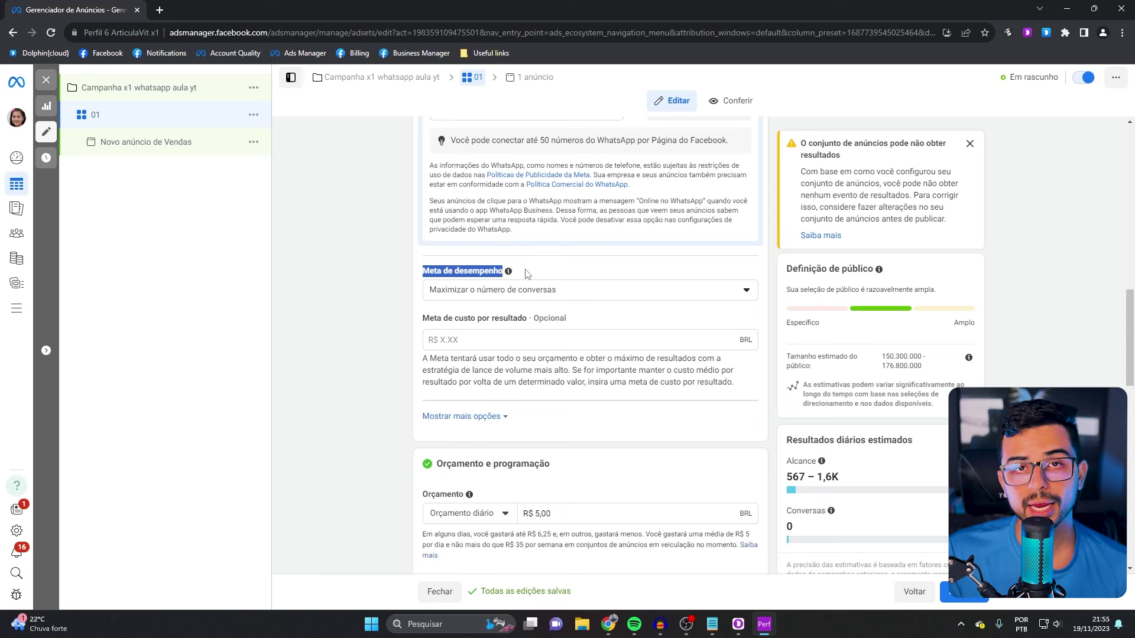
left_click(559, 292)
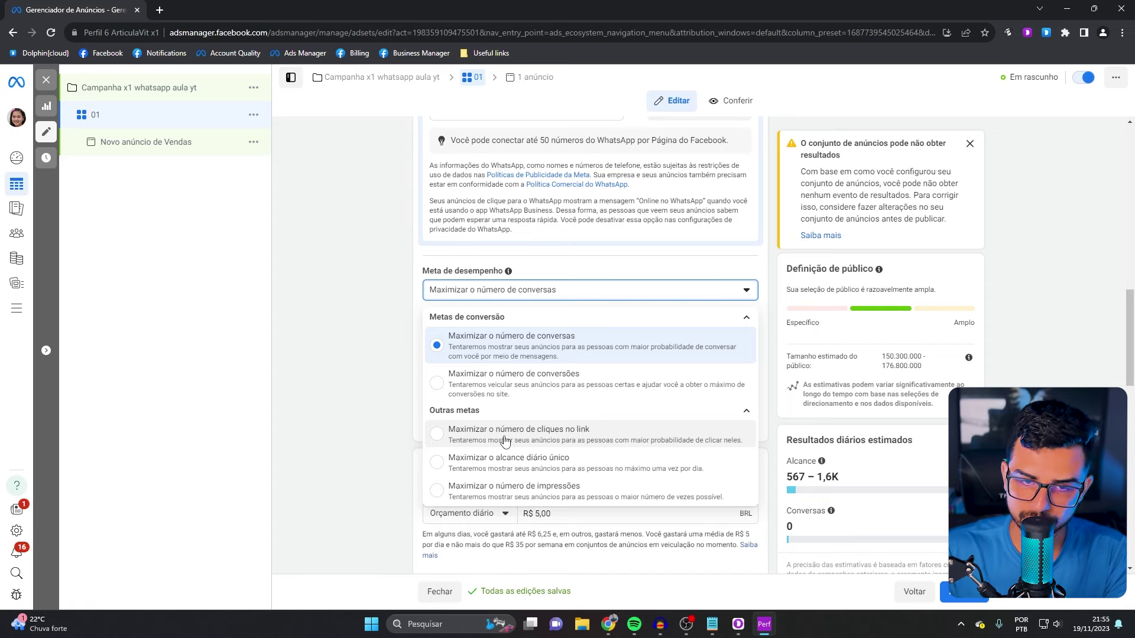
left_click(504, 358)
scroll(397, 376, "up", 10)
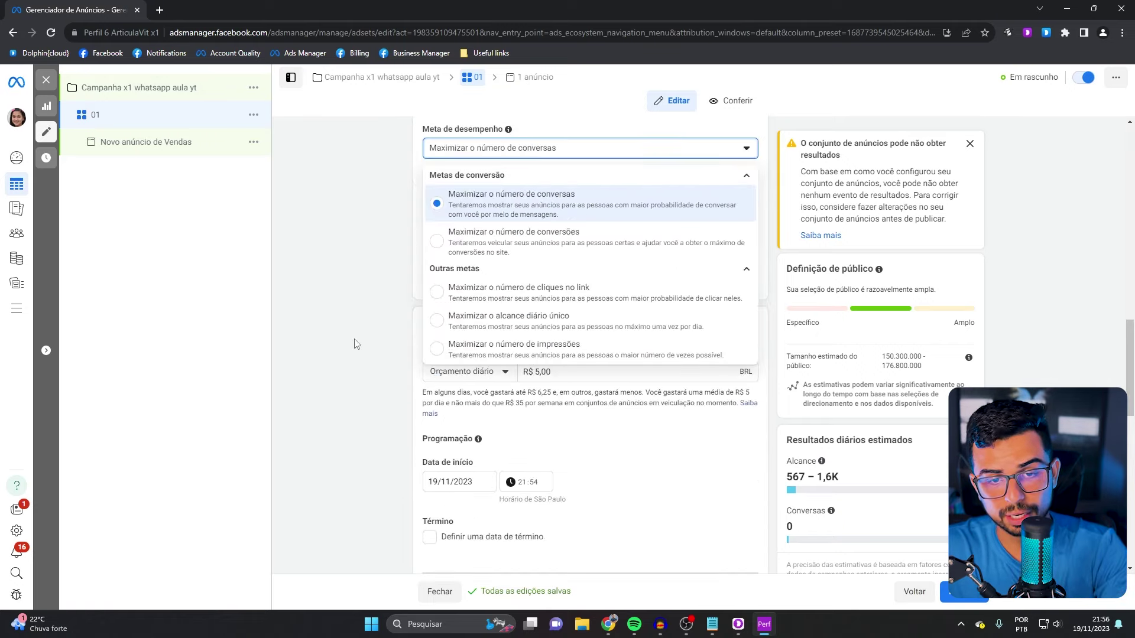
scroll(355, 343, "up", 1)
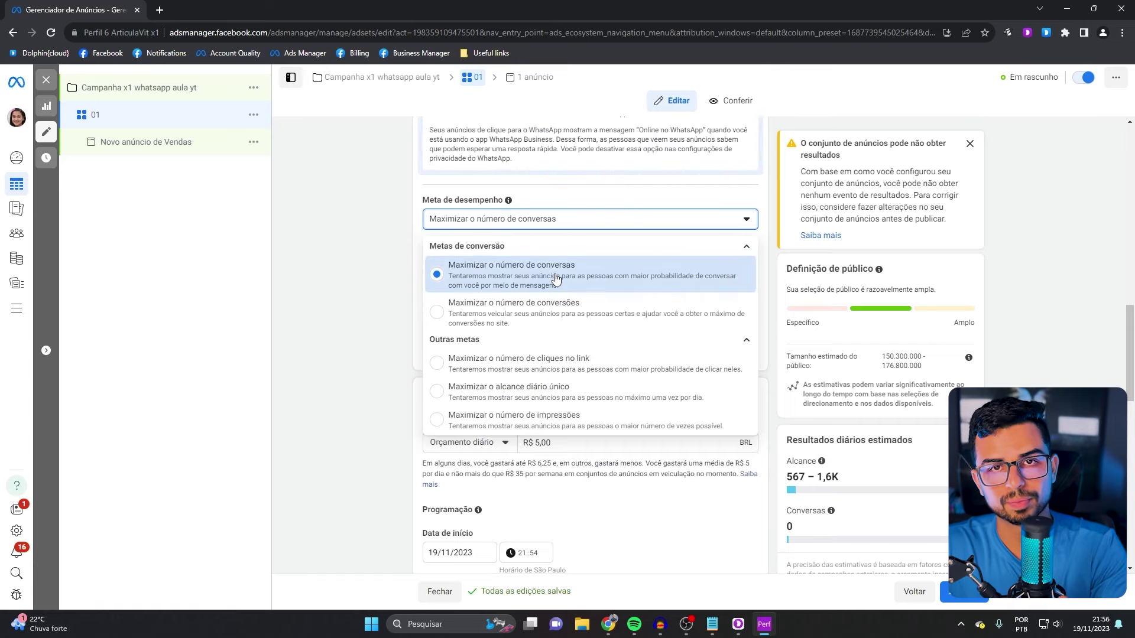
left_click(355, 262)
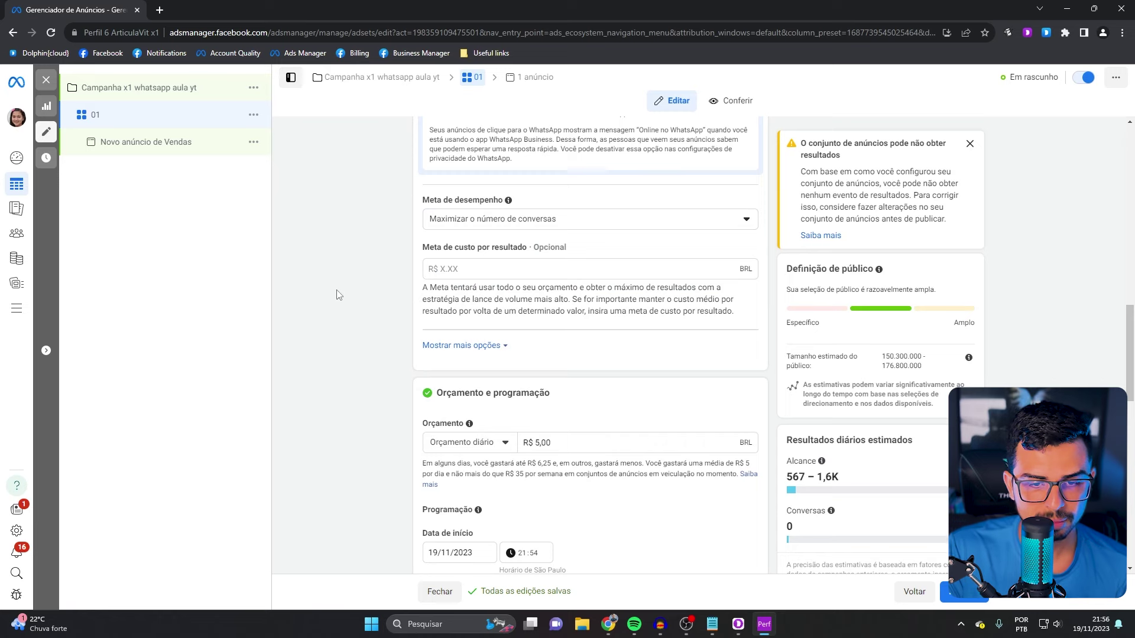
Set the ad set's daily budget to R$ 15,00
scroll(414, 325, "down", 1)
double_click(538, 371)
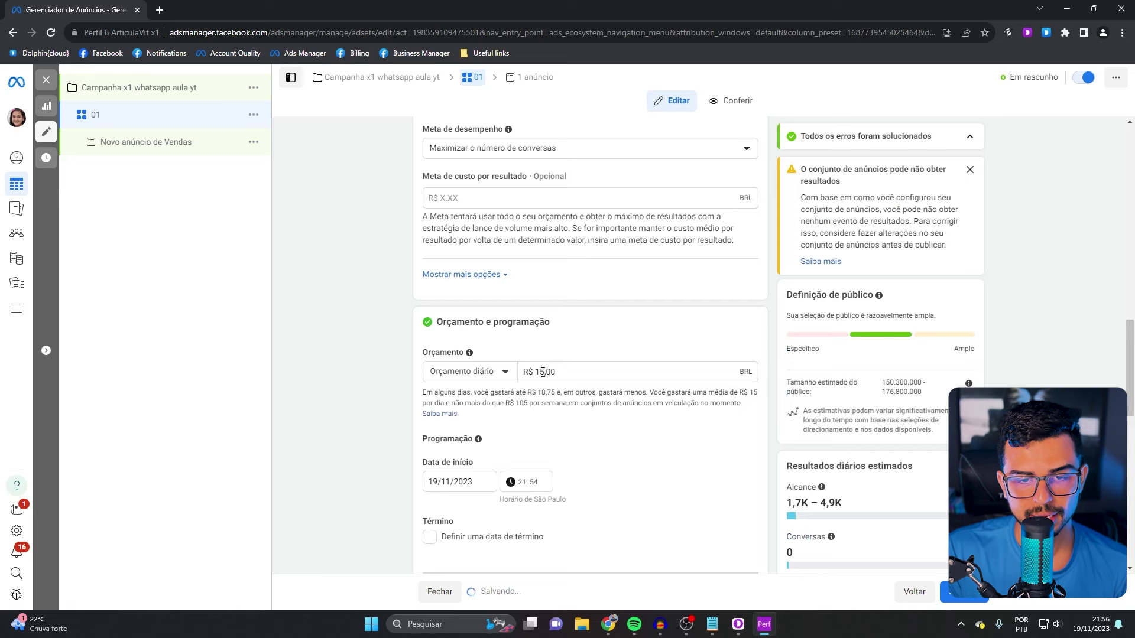
left_click_drag(567, 371, 546, 372)
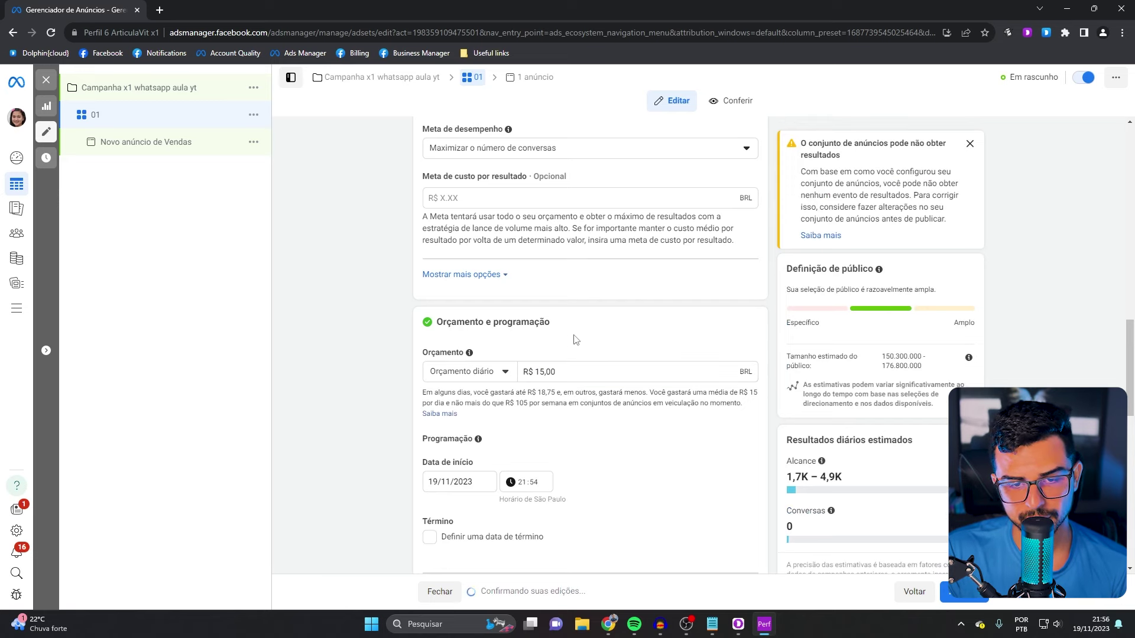
Schedule the ad set to start on 20/11/2023 at 04:00
scroll(573, 337, "down", 3)
left_click(448, 340)
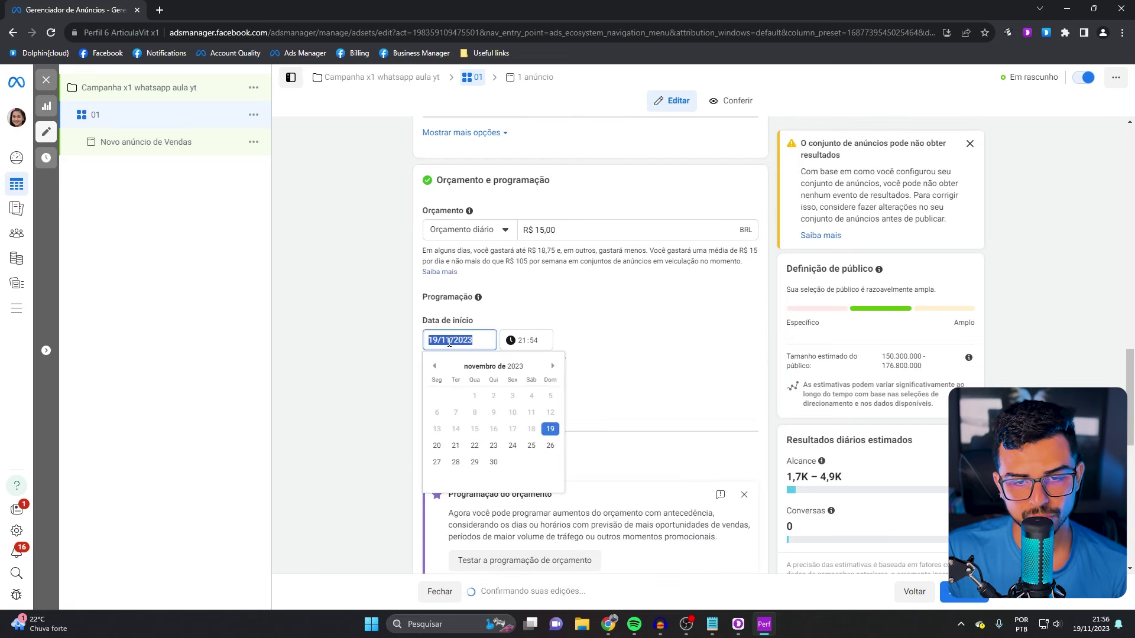
left_click(438, 446)
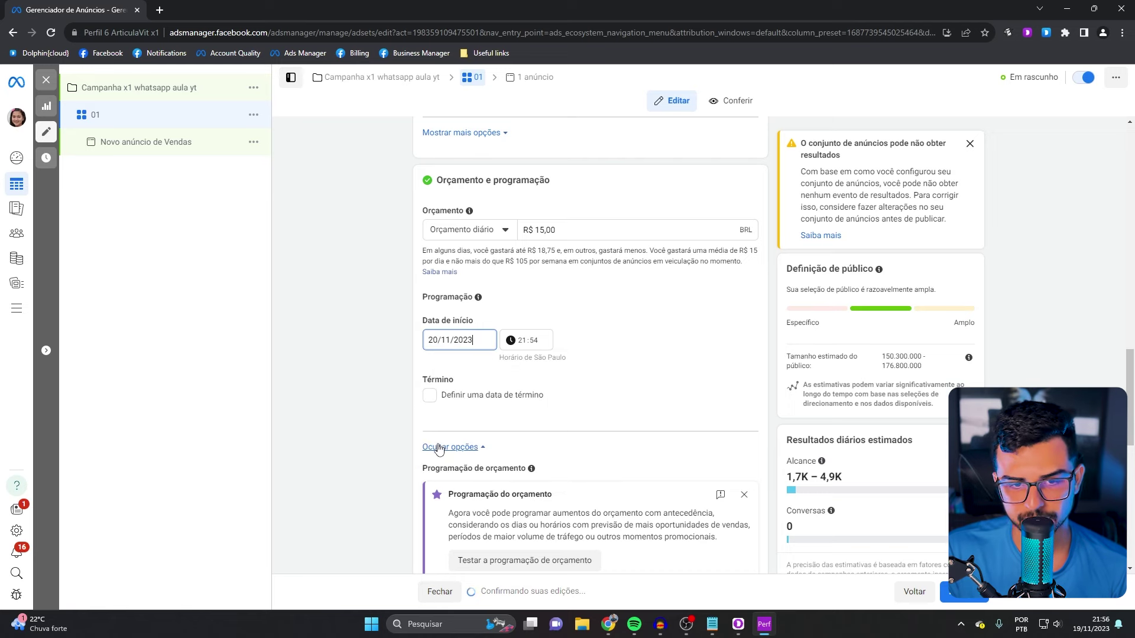
left_click(523, 341)
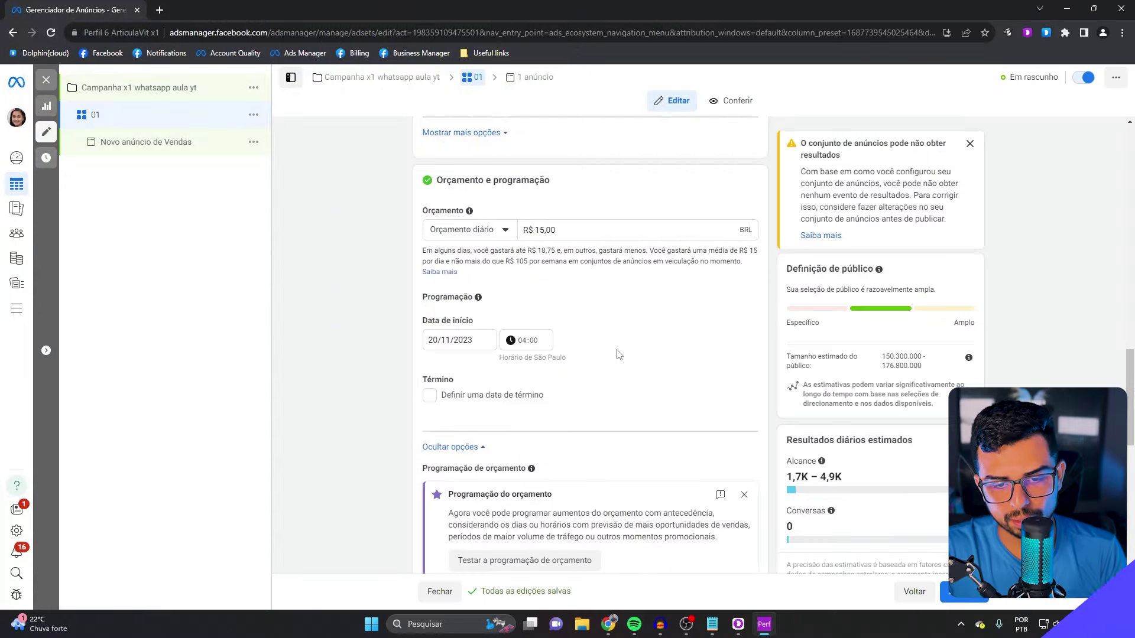
Open the ad inside ad set 01 and rename it "01"
scroll(667, 340, "down", 5)
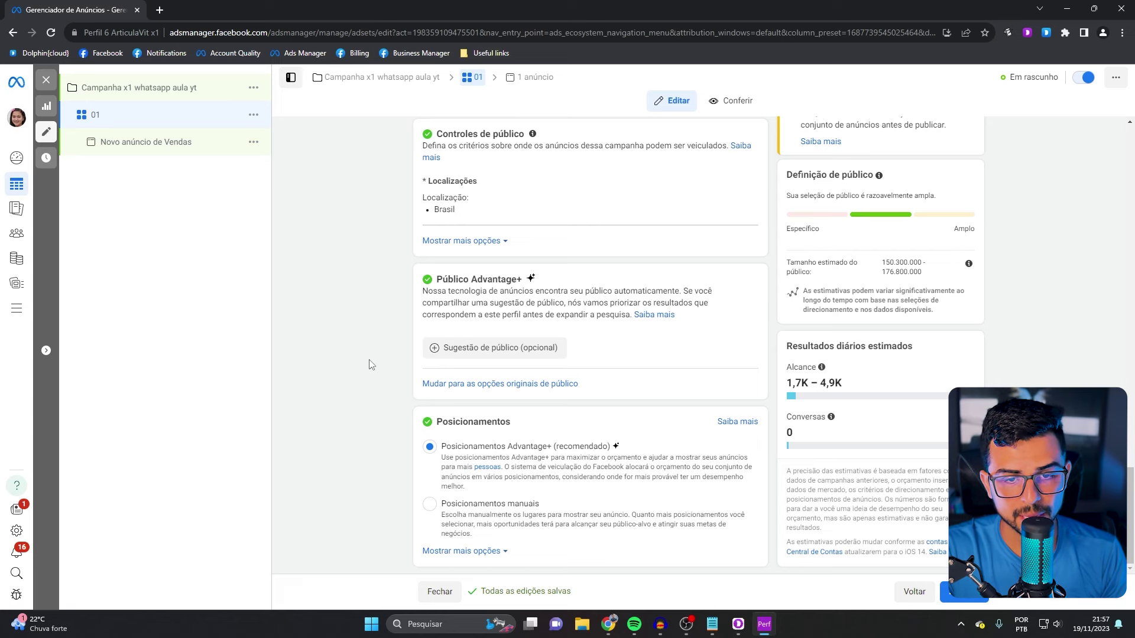
left_click(154, 143)
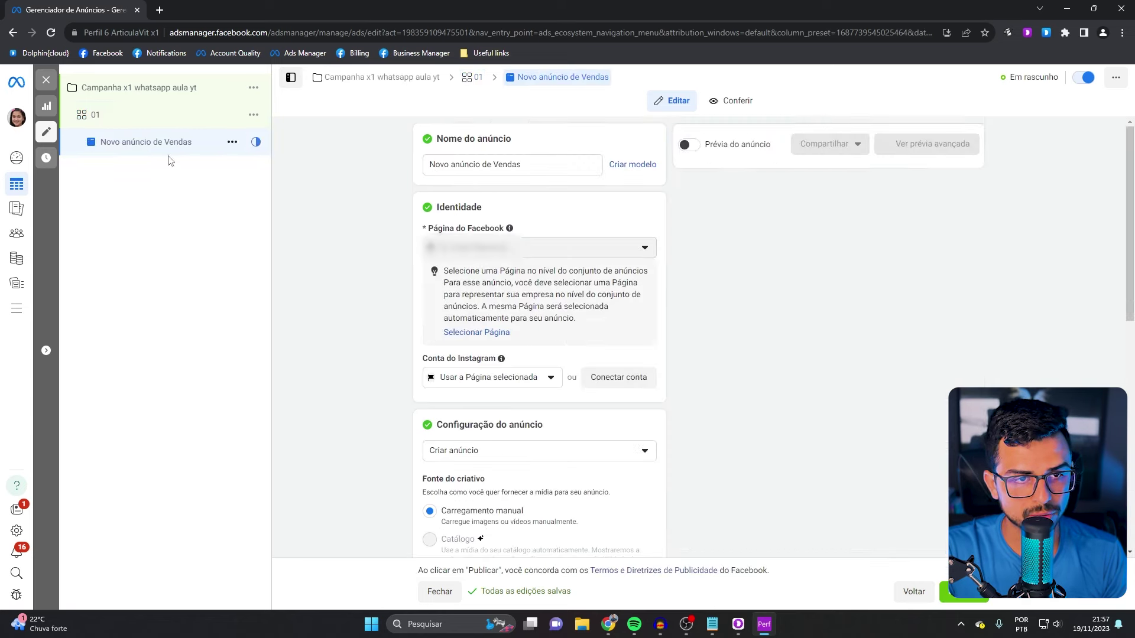
left_click_drag(514, 166, 414, 168)
type("01")
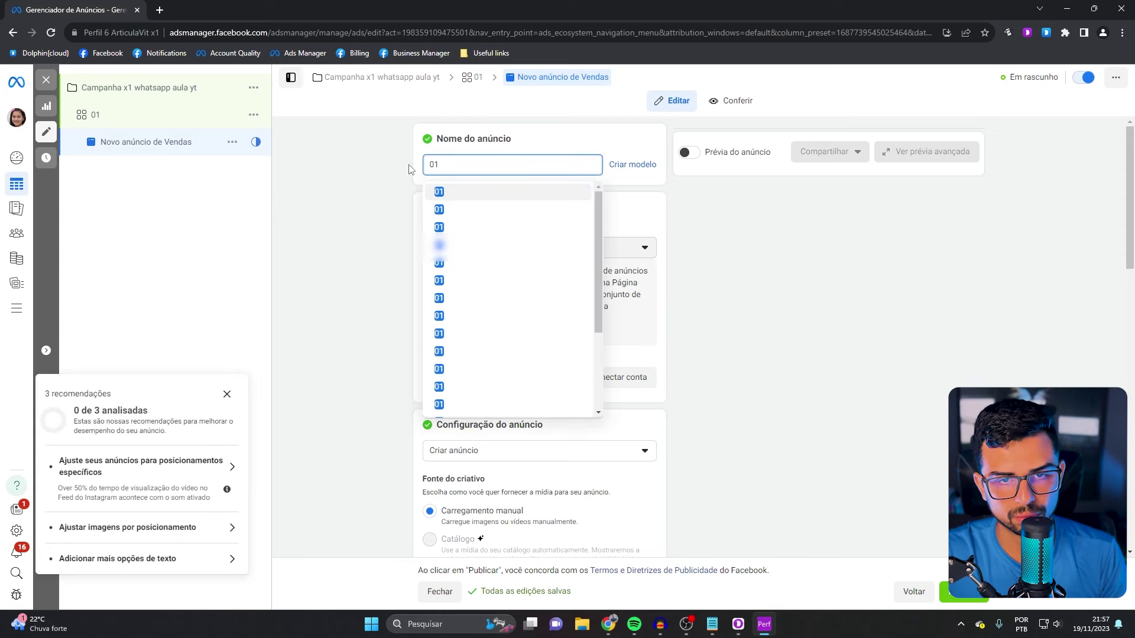
left_click(408, 171)
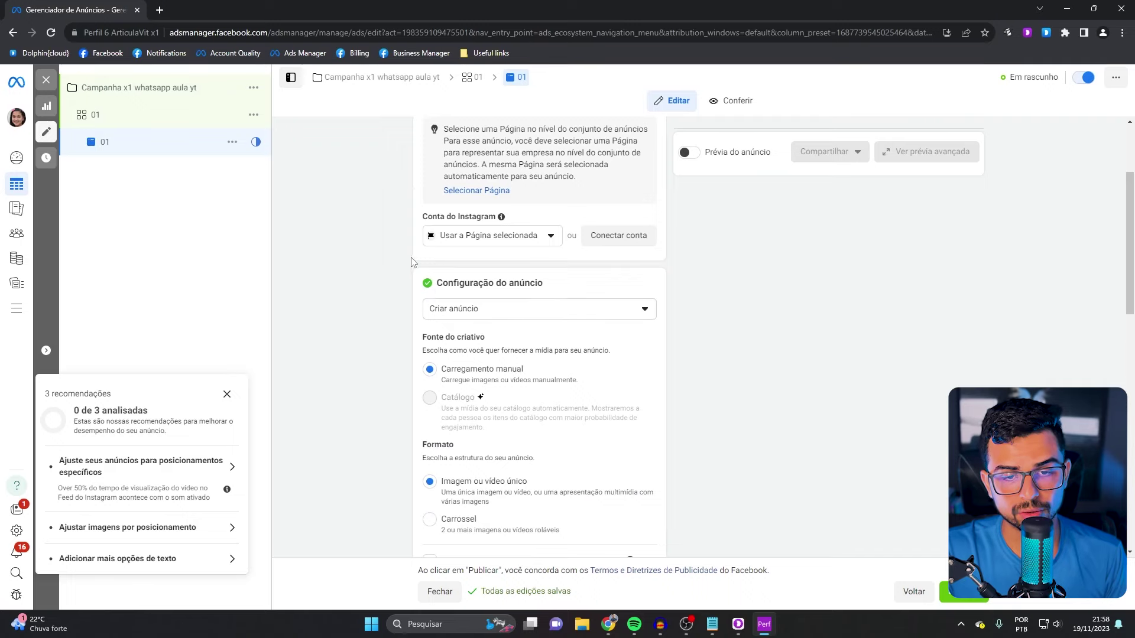
Switch to the Braip product details page and copy the product name GotaVita
scroll(412, 262, "down", 1)
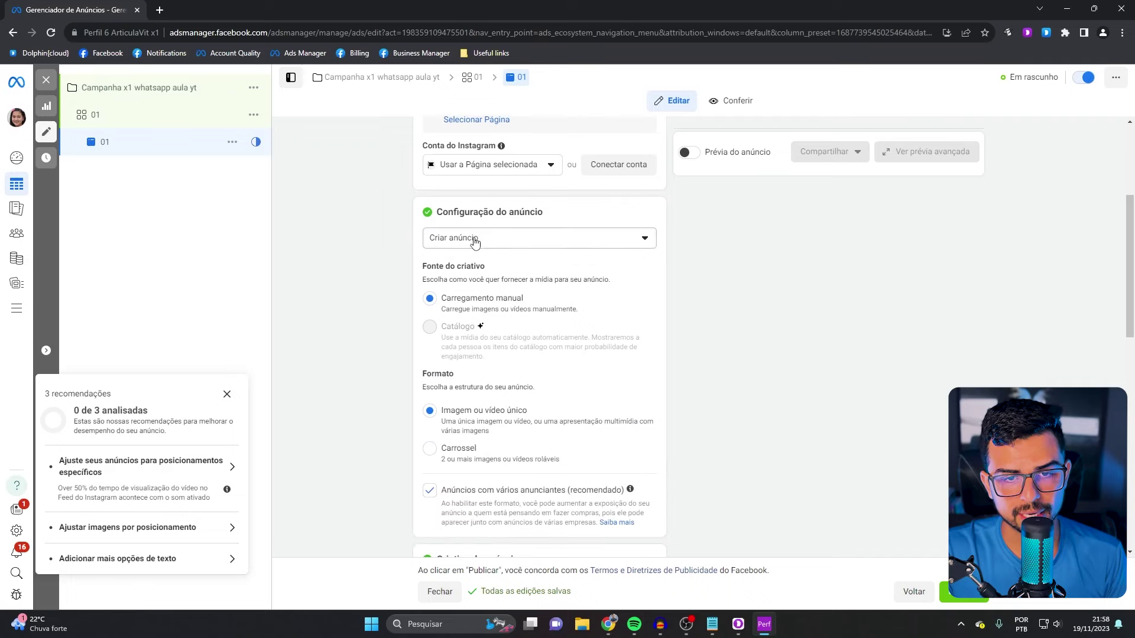
scroll(379, 261, "down", 5)
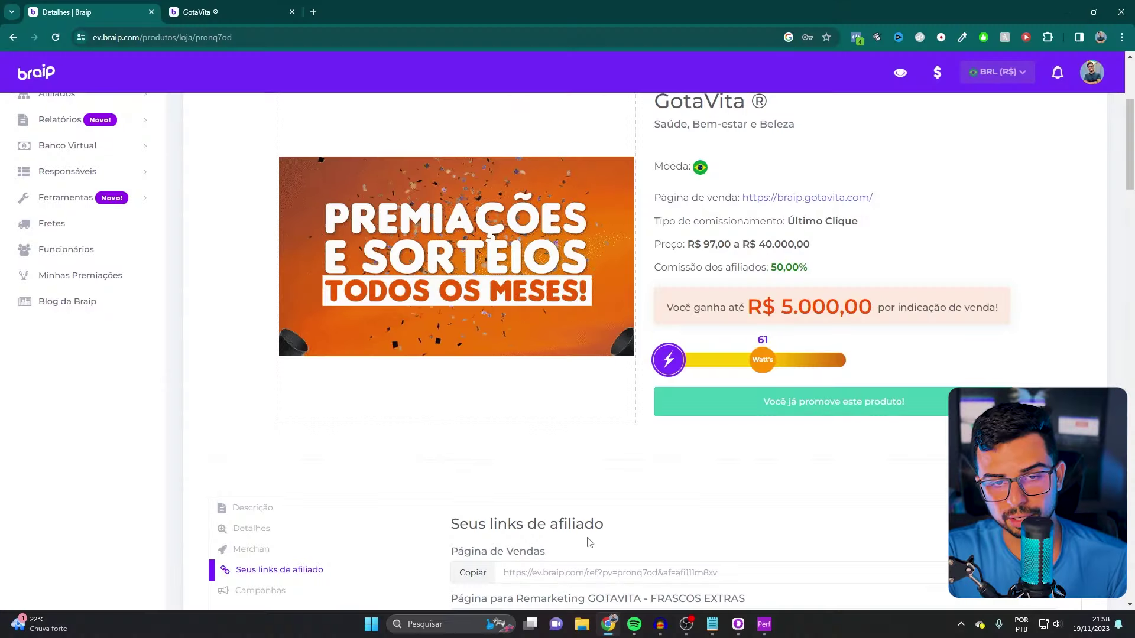
scroll(590, 542, "up", 3)
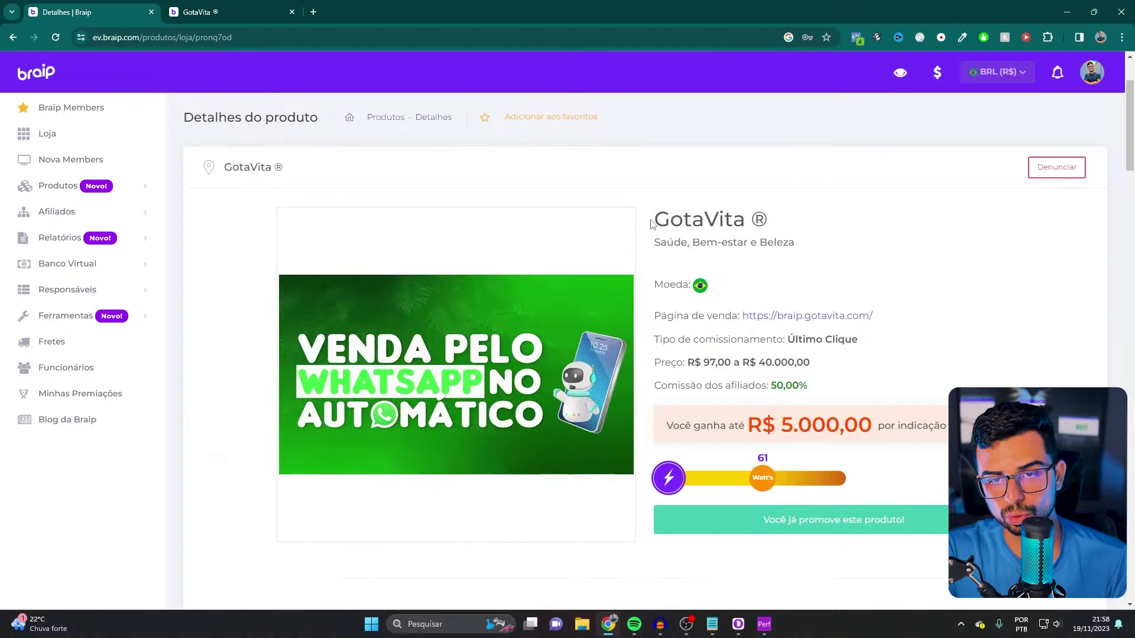
left_click_drag(655, 220, 738, 221)
right_click(739, 221)
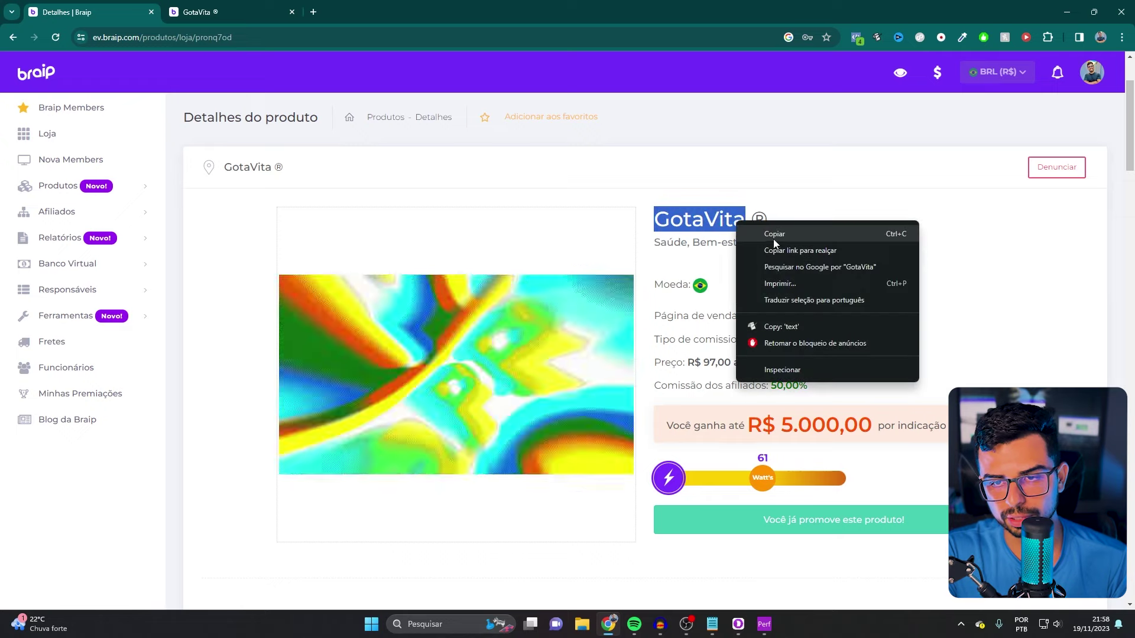
left_click(774, 238)
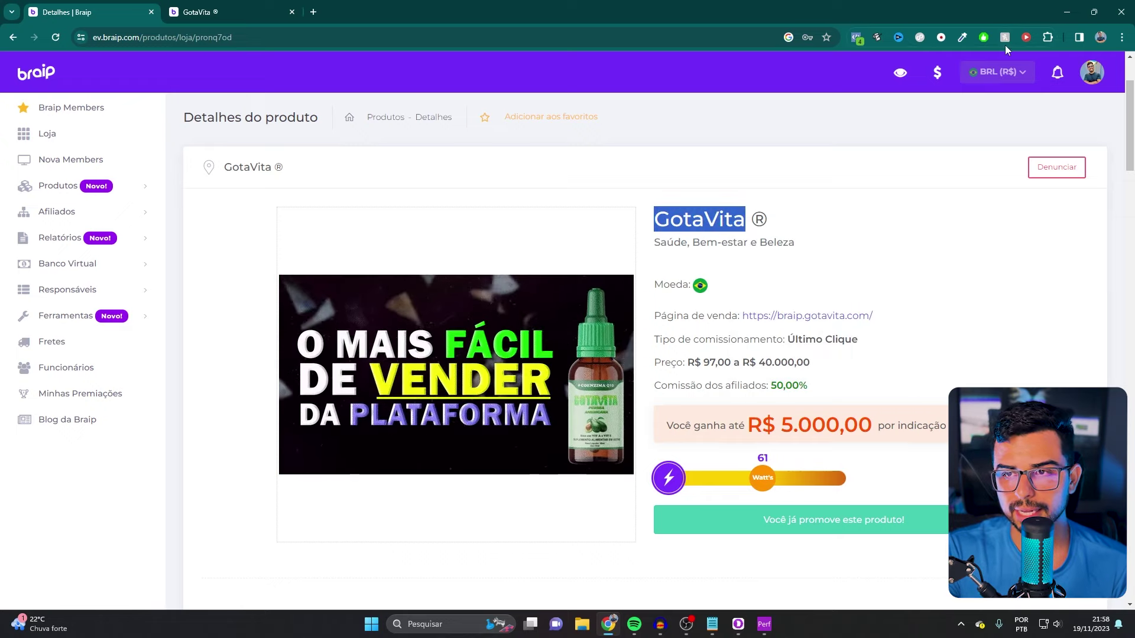
Search Google for "biblioteca de anuncios" in a new tab and open Meta's Biblioteca de Anúncios
left_click(985, 37)
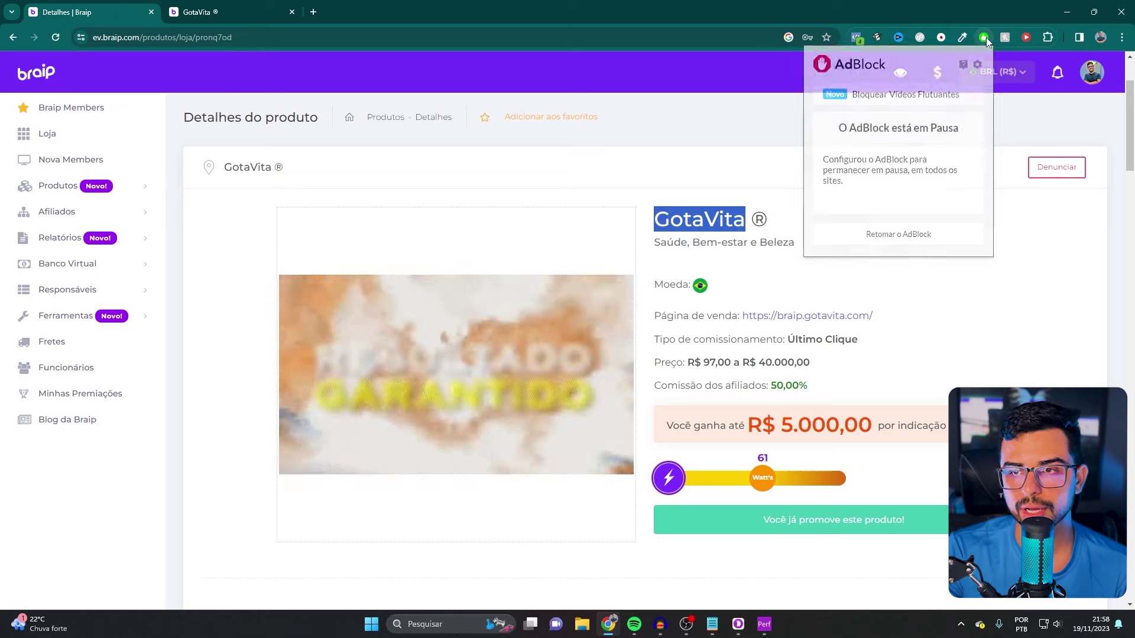
left_click(985, 38)
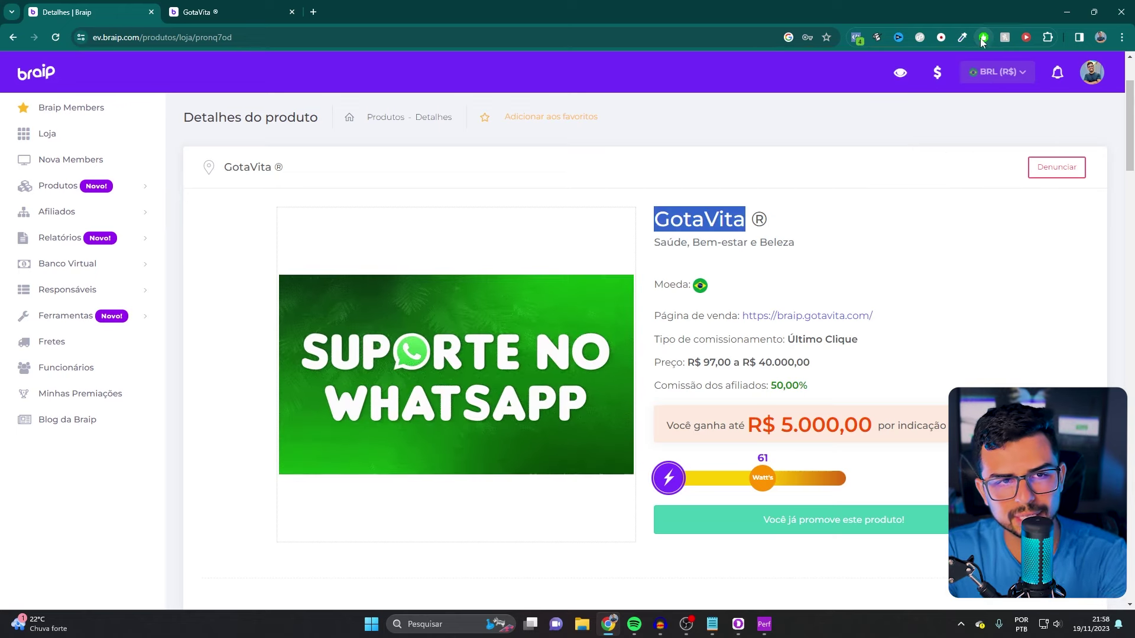
left_click(314, 13)
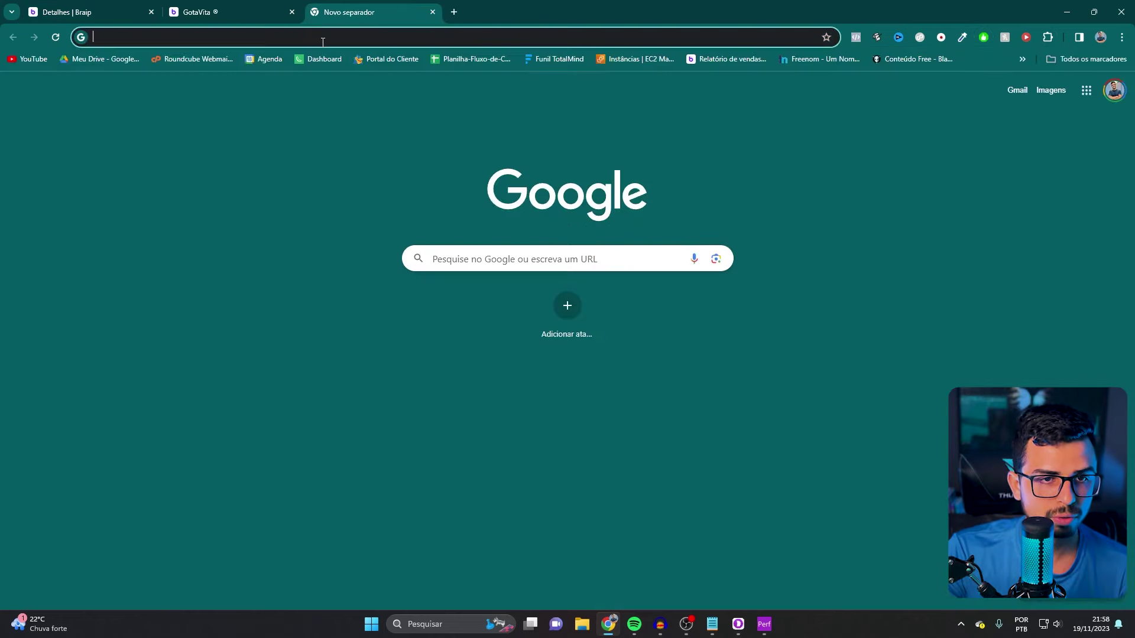
type("biblioteca de anuncios")
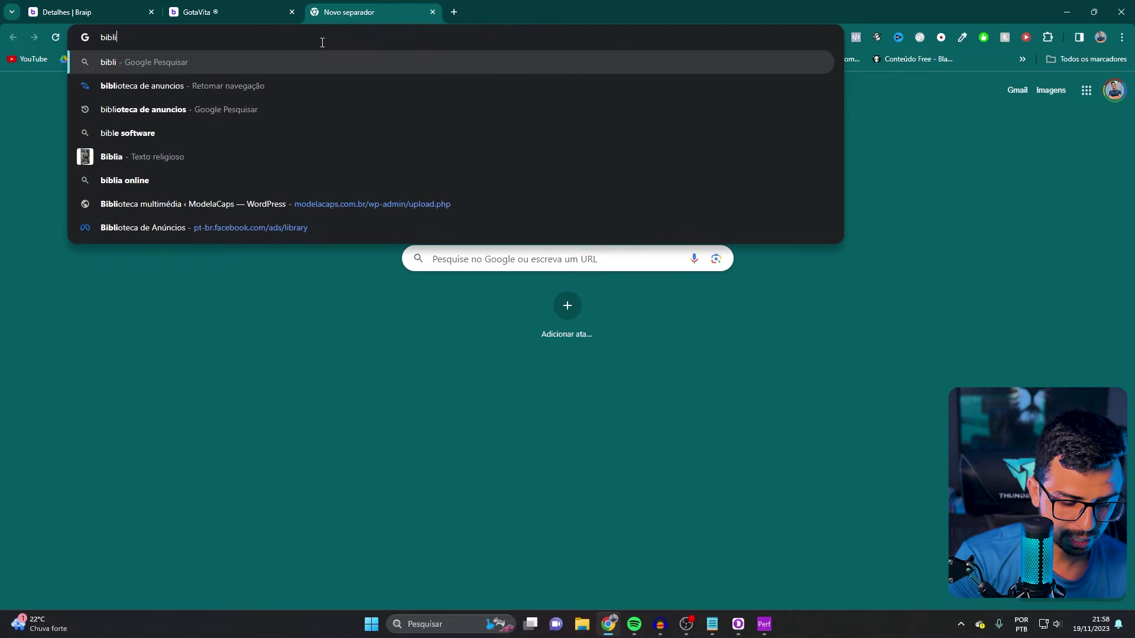
key("Return")
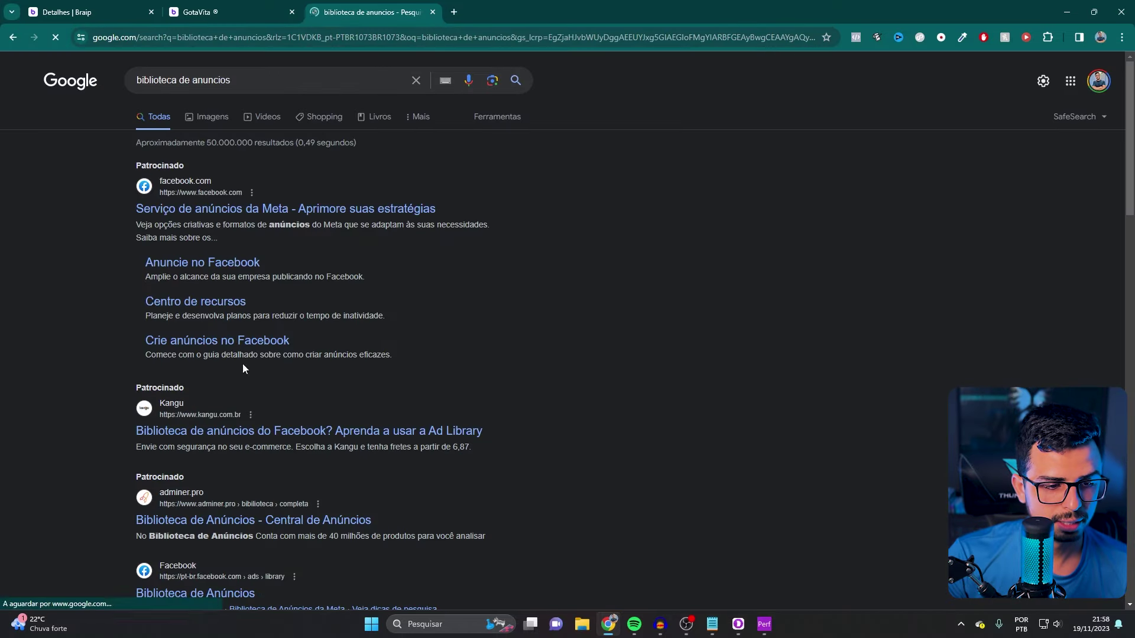
scroll(242, 364, "down", 2)
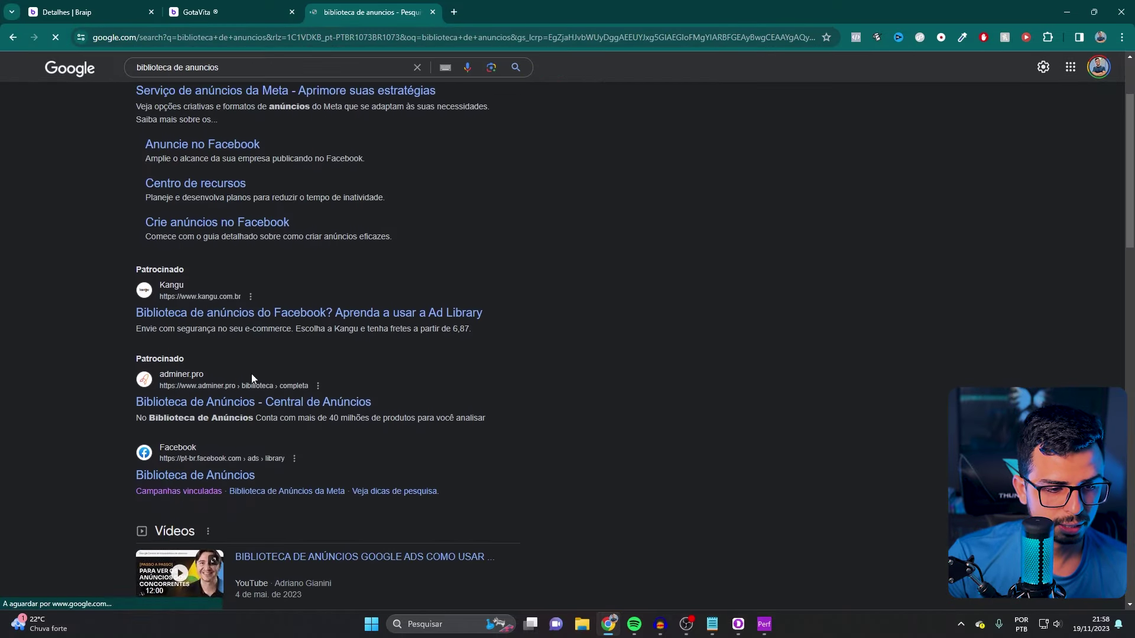
left_click(205, 476)
Search the Biblioteca de Anúncios for GotaVita with the category Todos os anúncios
left_click(410, 345)
left_click(408, 398)
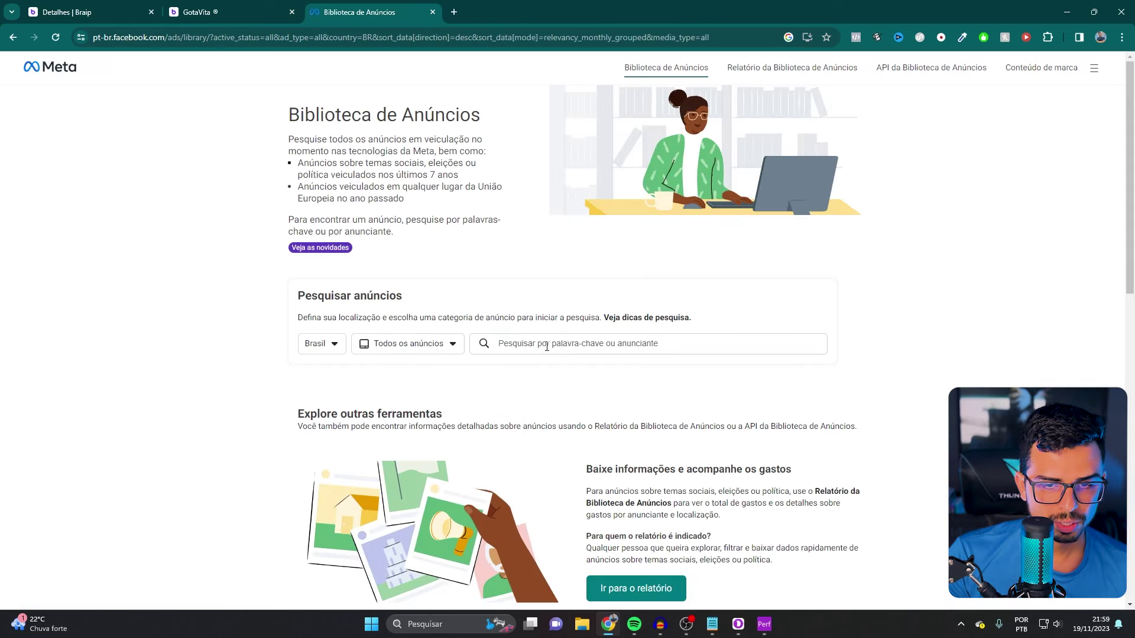
left_click(547, 346)
type("GotaVita")
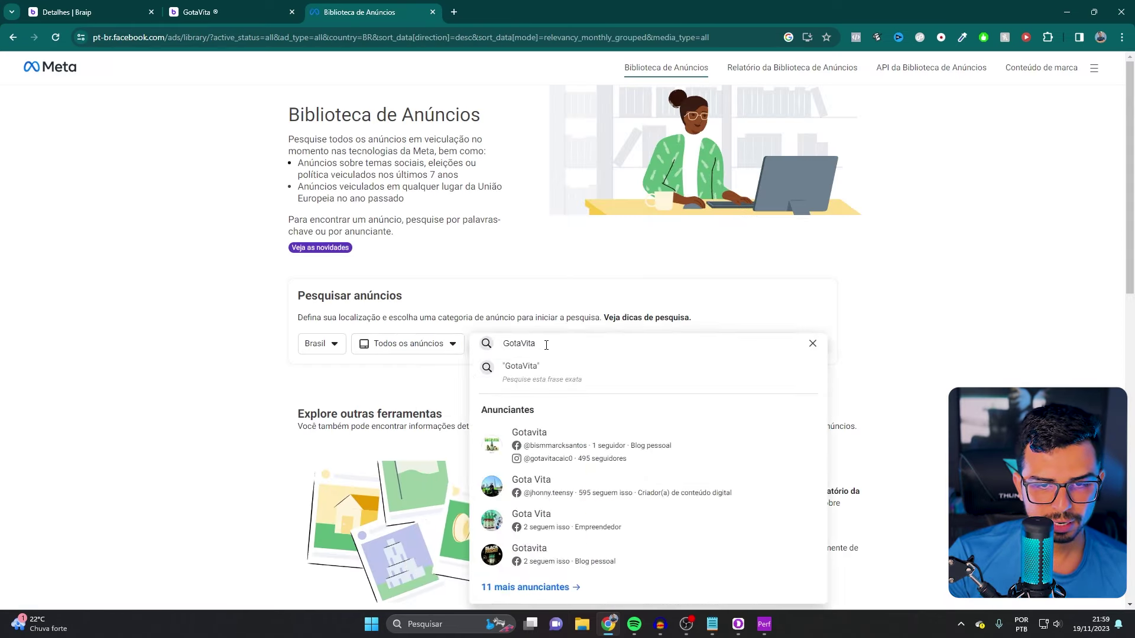
key("Return")
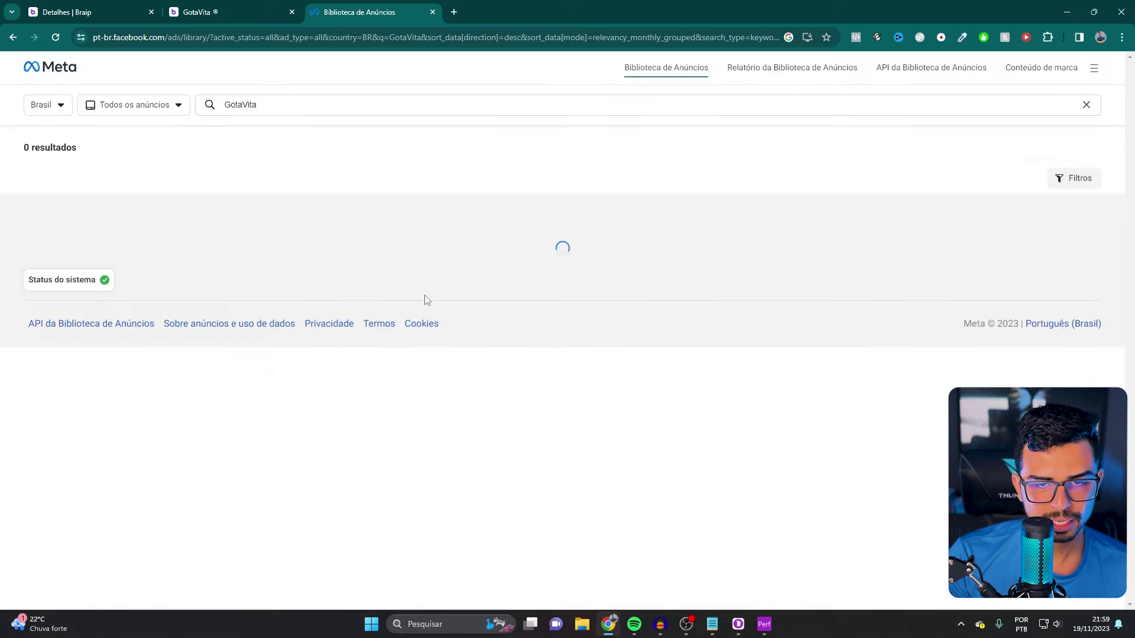
Examine the GotaVita ads in the Biblioteca de Anúncios results, comparing their creatives and texts
scroll(532, 266, "down", 1)
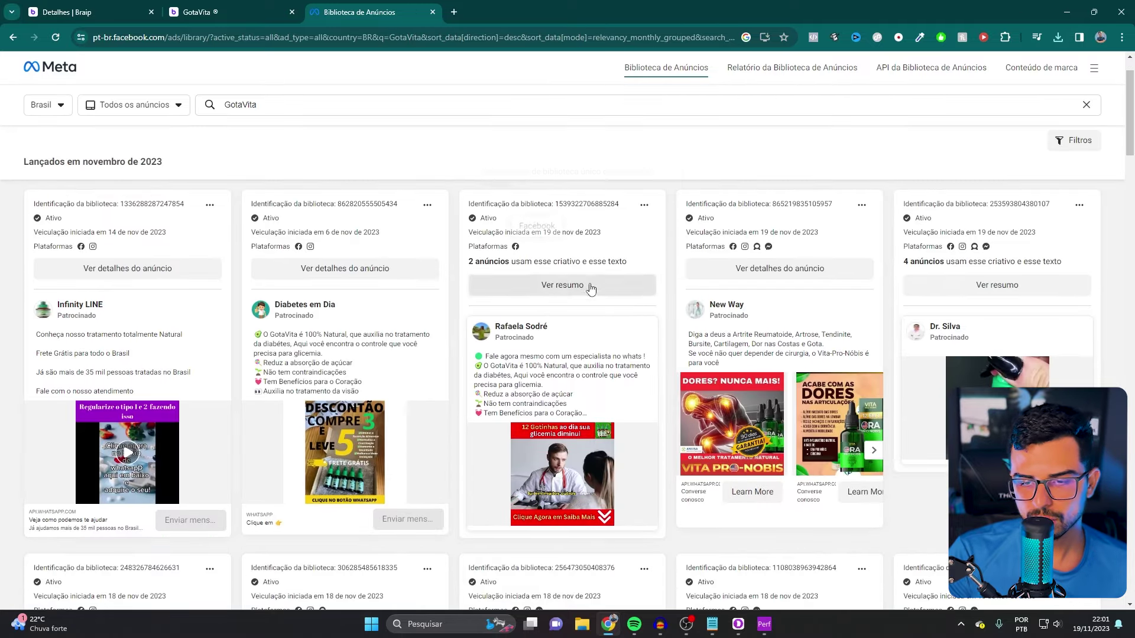
scroll(751, 347, "down", 1)
scroll(652, 335, "down", 1)
scroll(510, 279, "down", 5)
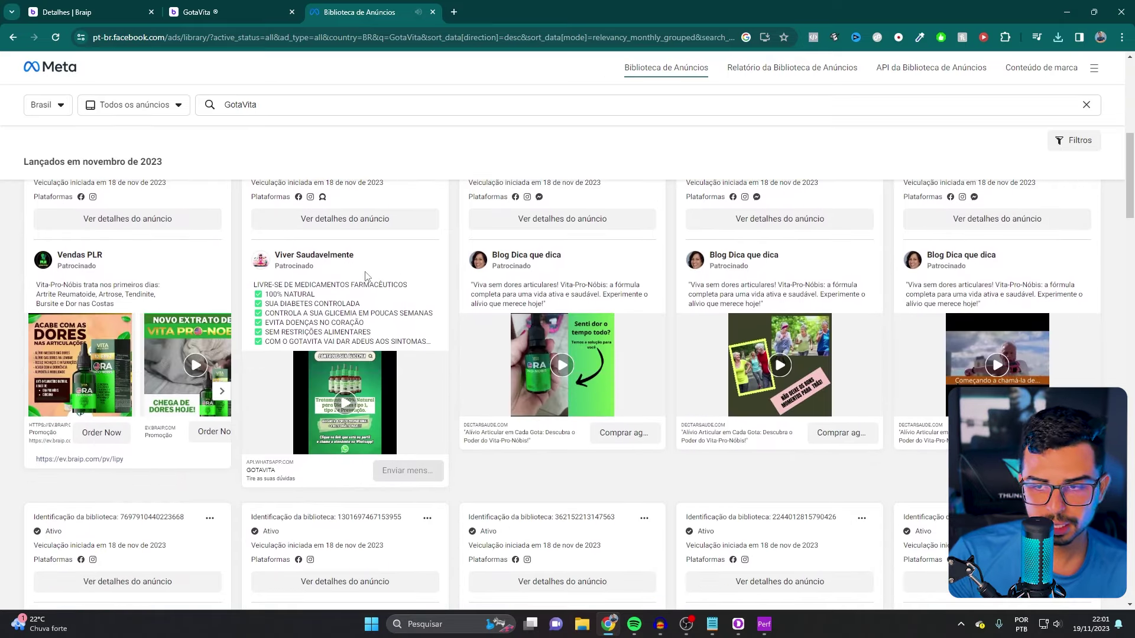
scroll(366, 277, "down", 3)
scroll(391, 281, "up", 1)
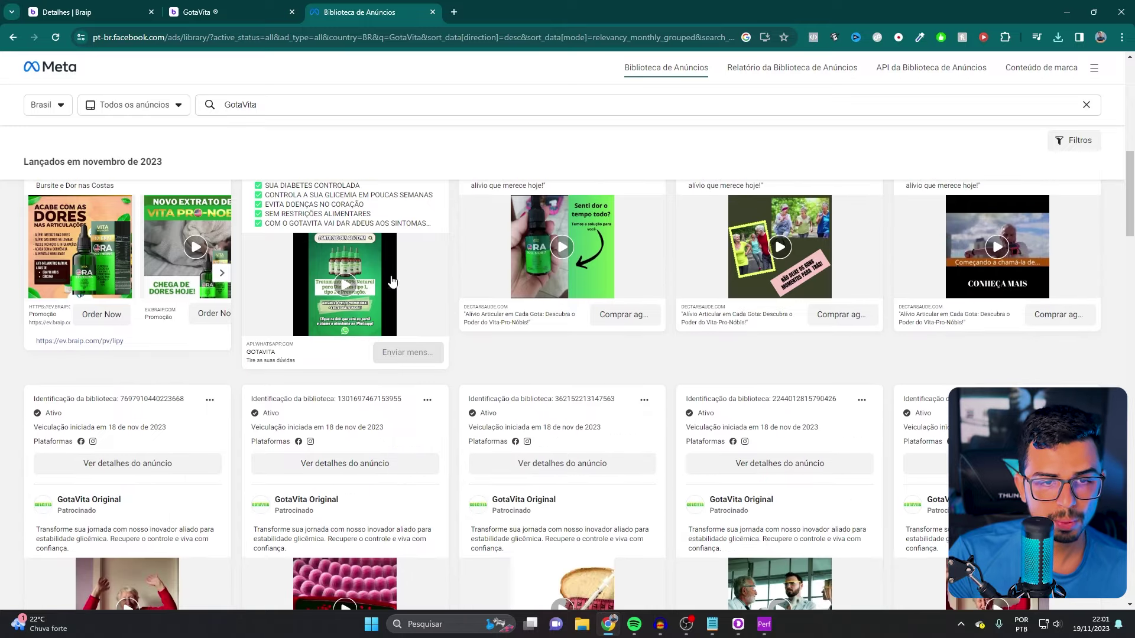
scroll(343, 307, "down", 3)
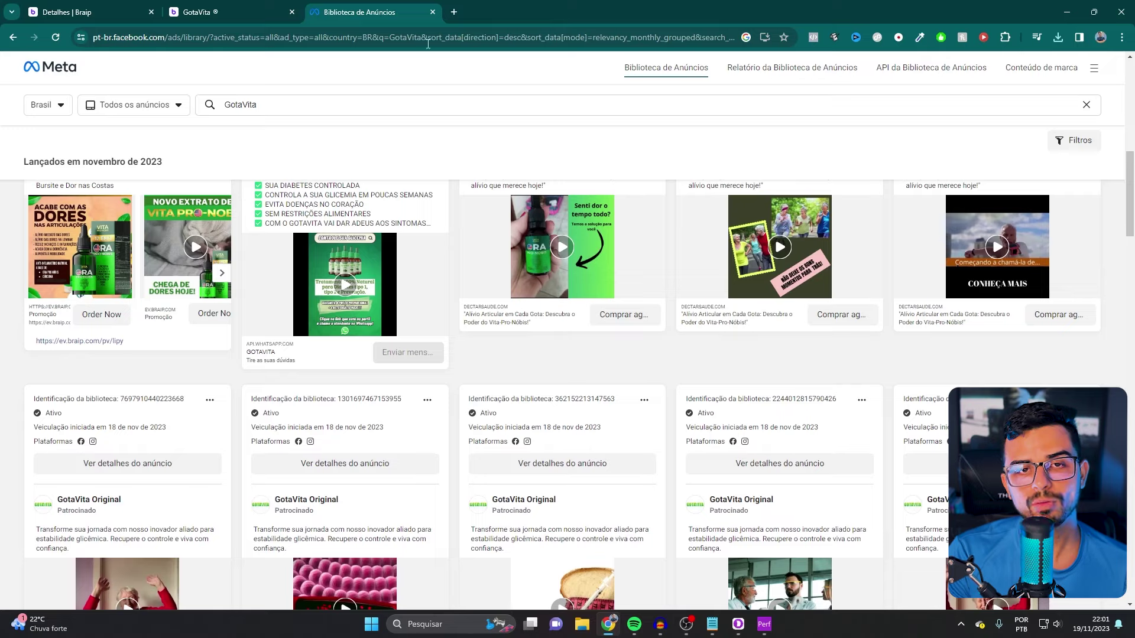
Open Canva in a new tab and create a blank Vídeo para Facebook design from the video formats
left_click(455, 12)
type("canva")
key("Return")
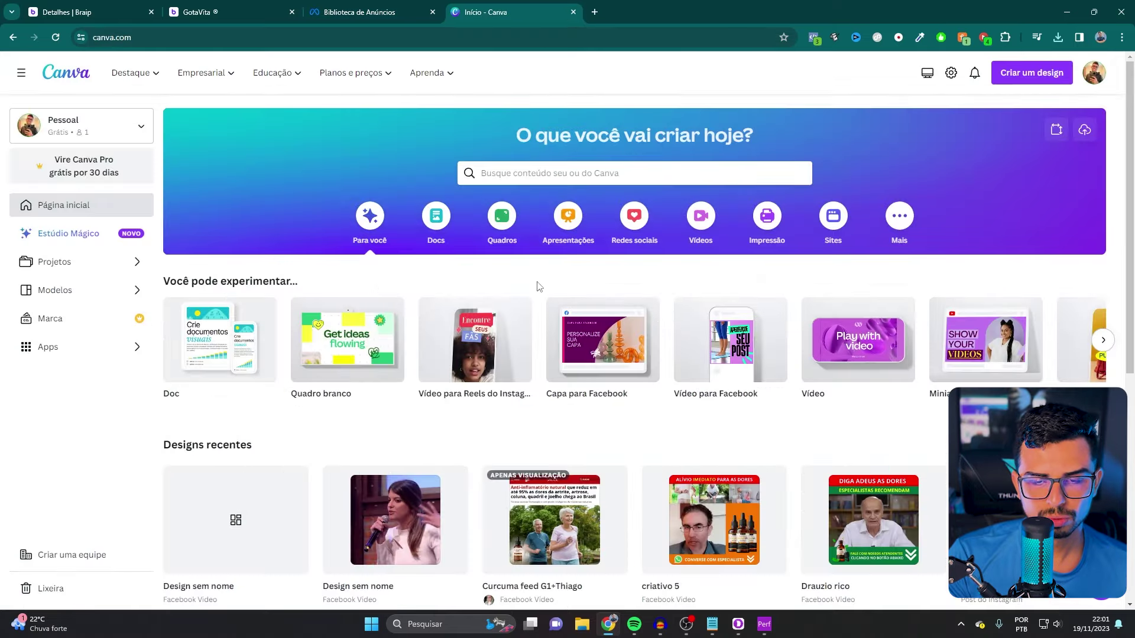
left_click(701, 218)
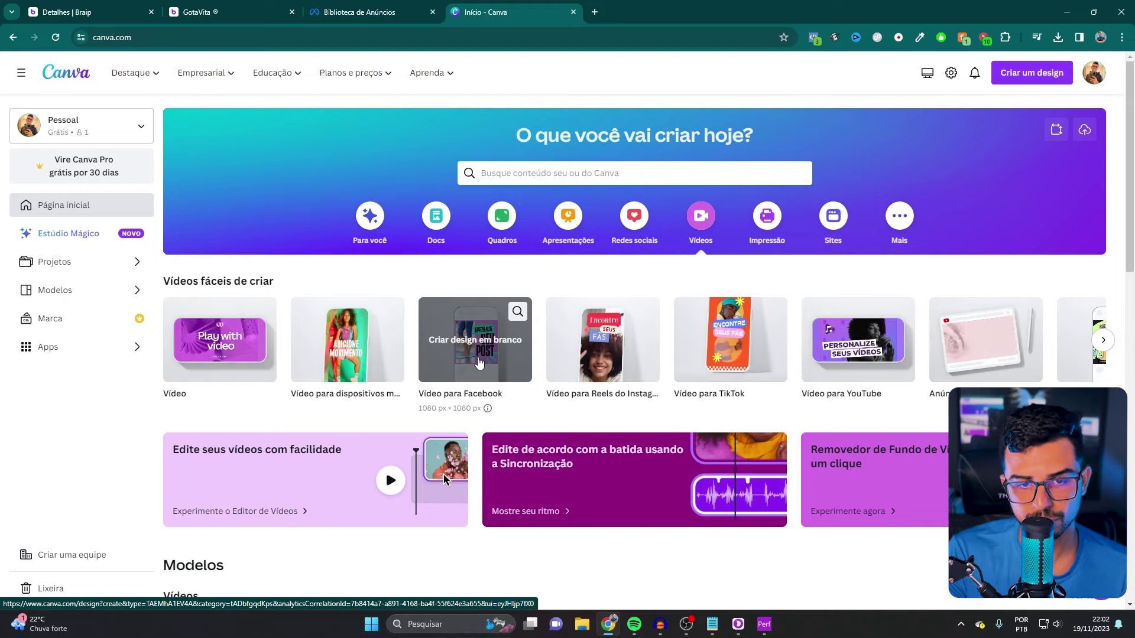
left_click(479, 361)
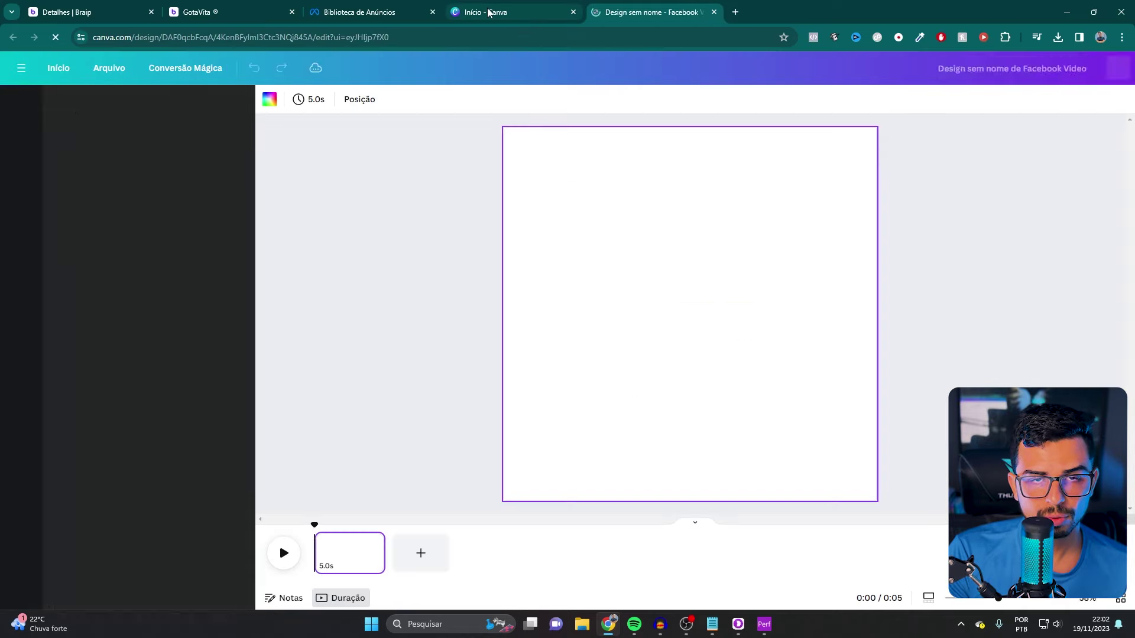
Return to the Braip product details page and examine the Descrição section for the affiliate support group link
left_click(489, 12)
left_click(216, 12)
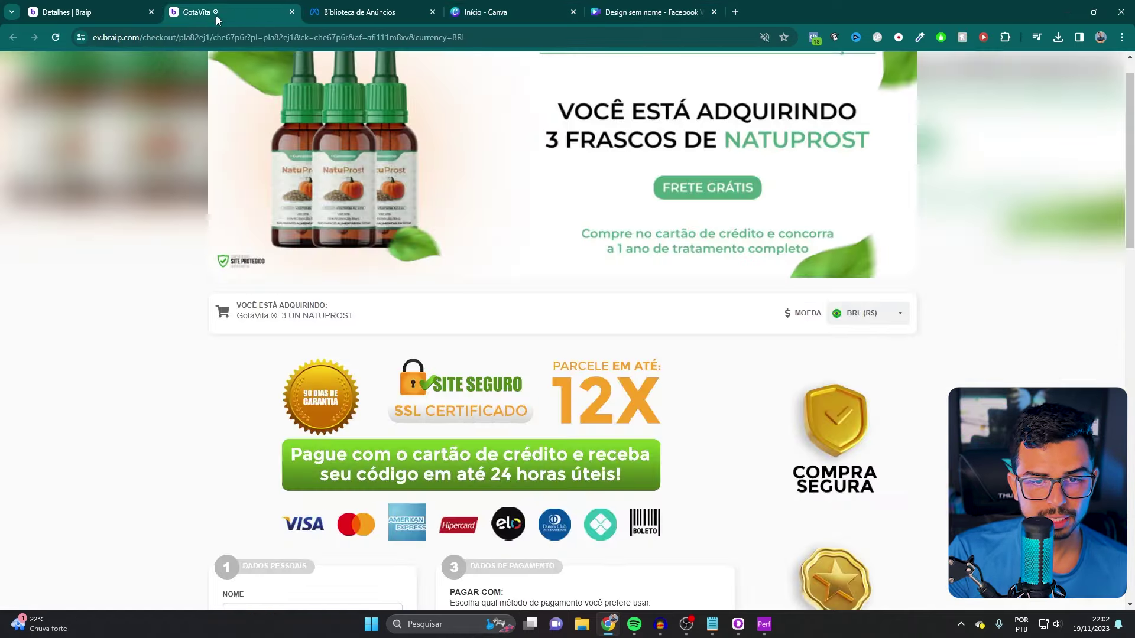
left_click(89, 11)
scroll(604, 347, "down", 4)
left_click(255, 214)
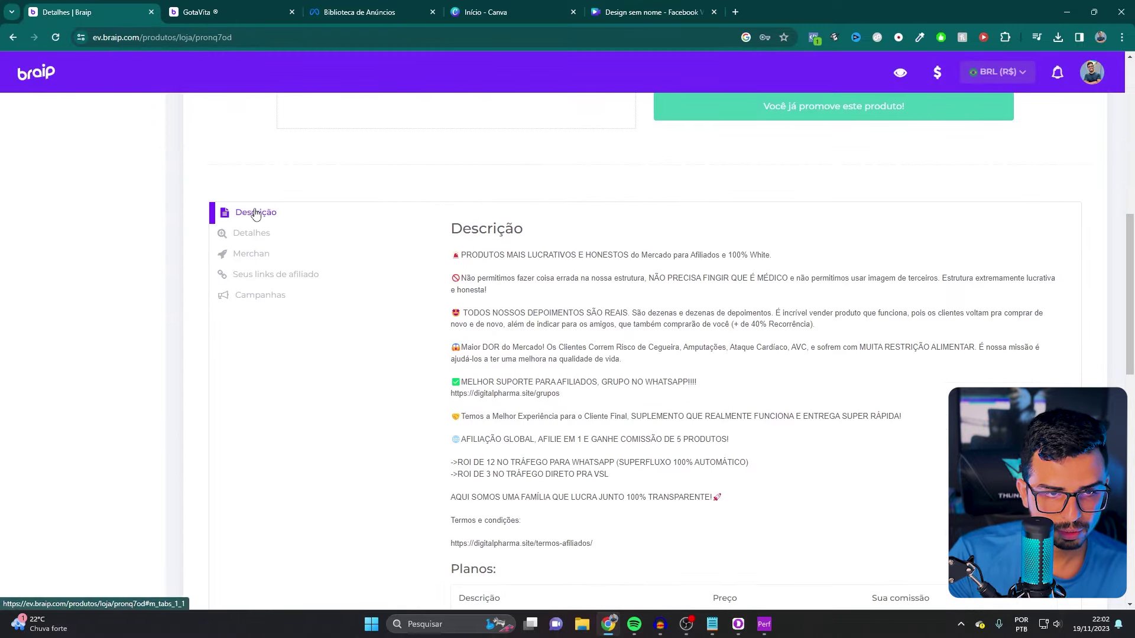
scroll(633, 421, "down", 1)
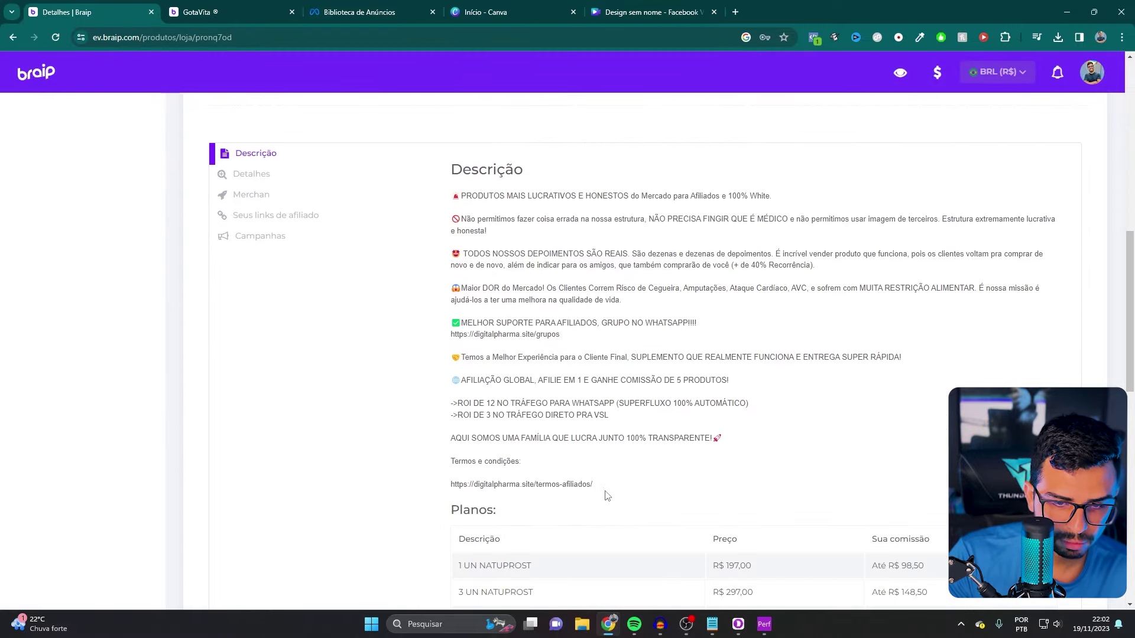
scroll(592, 449, "up", 1)
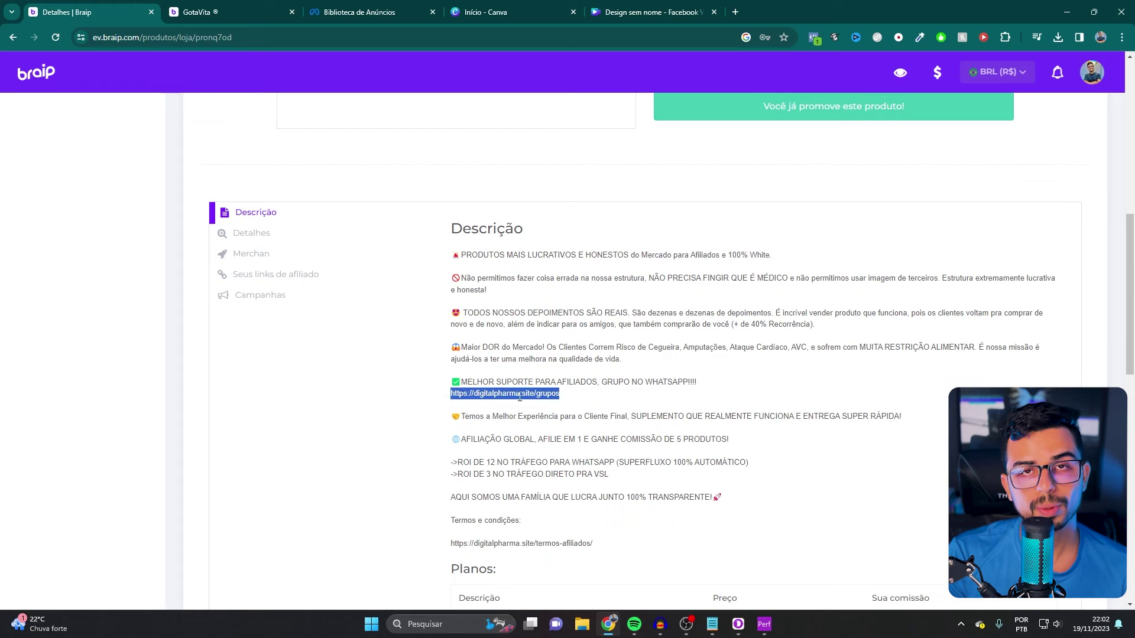